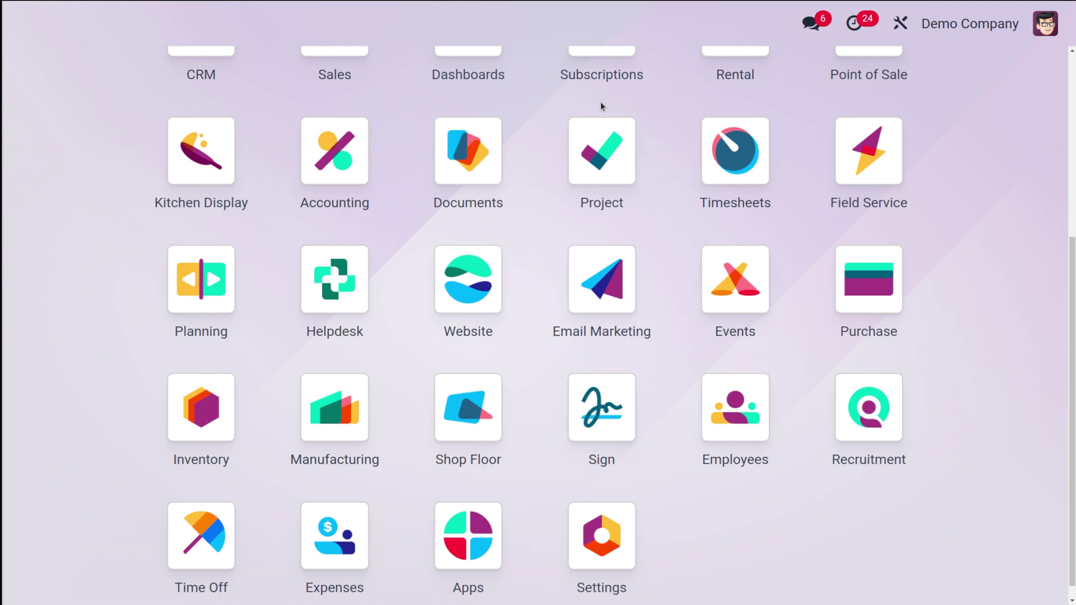
- Open the Sales app's customer list and start a new customer record
{"action": "scroll", "coordinate": [600, 102], "scroll_direction": "up", "scroll_amount": 4}
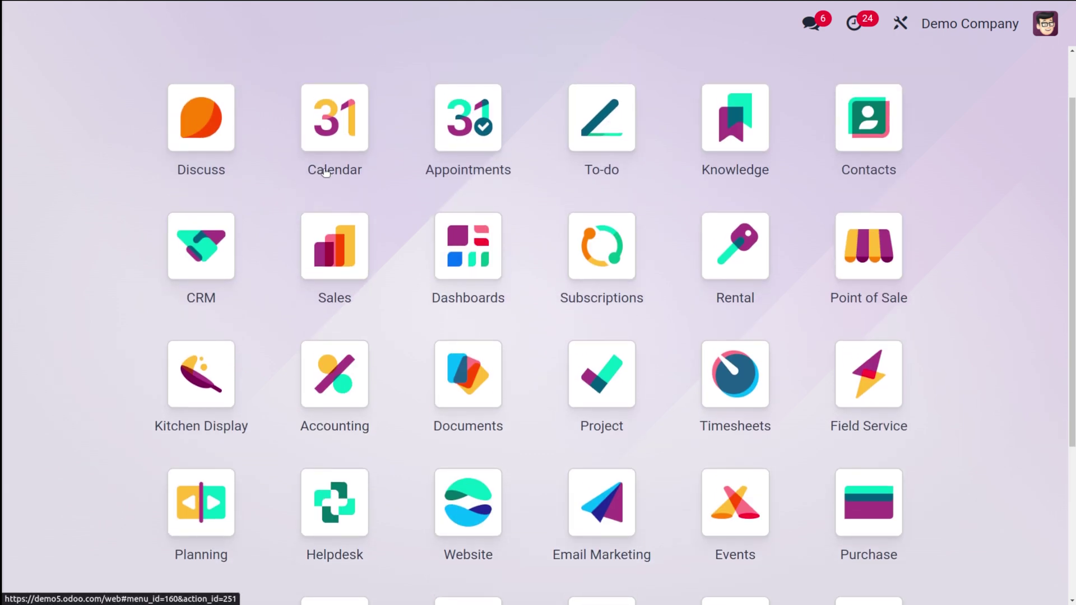
{"action": "left_click", "coordinate": [351, 247]}
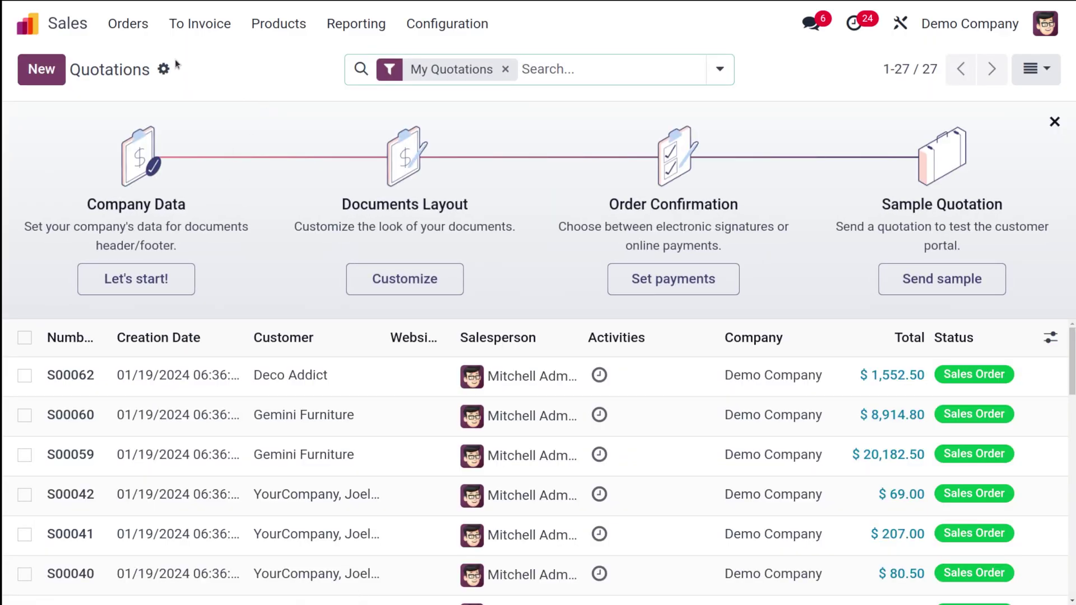
{"action": "left_click", "coordinate": [132, 24]}
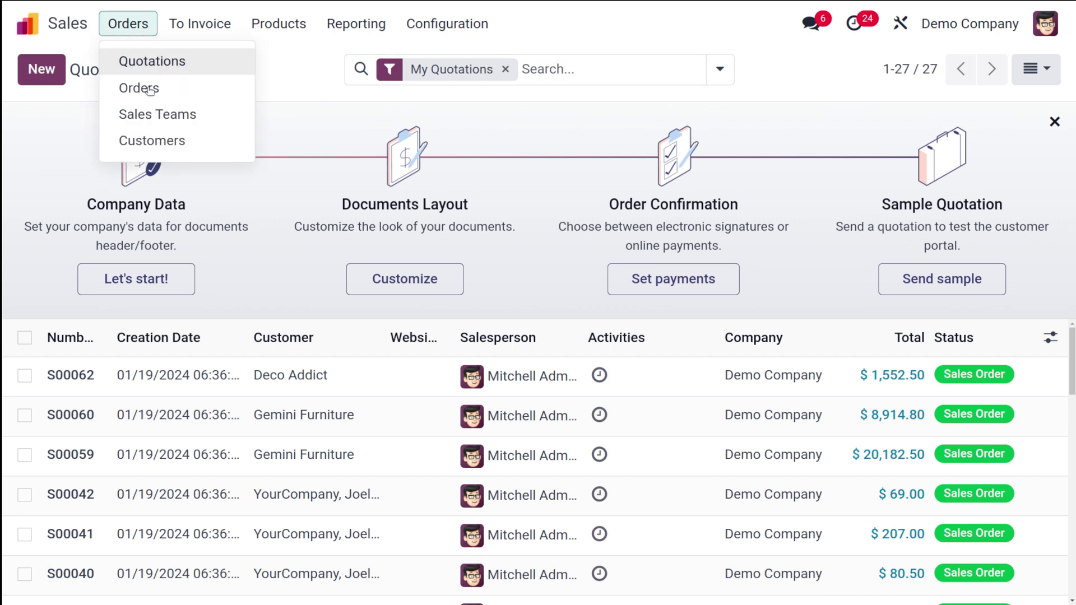
{"action": "left_click", "coordinate": [182, 144]}
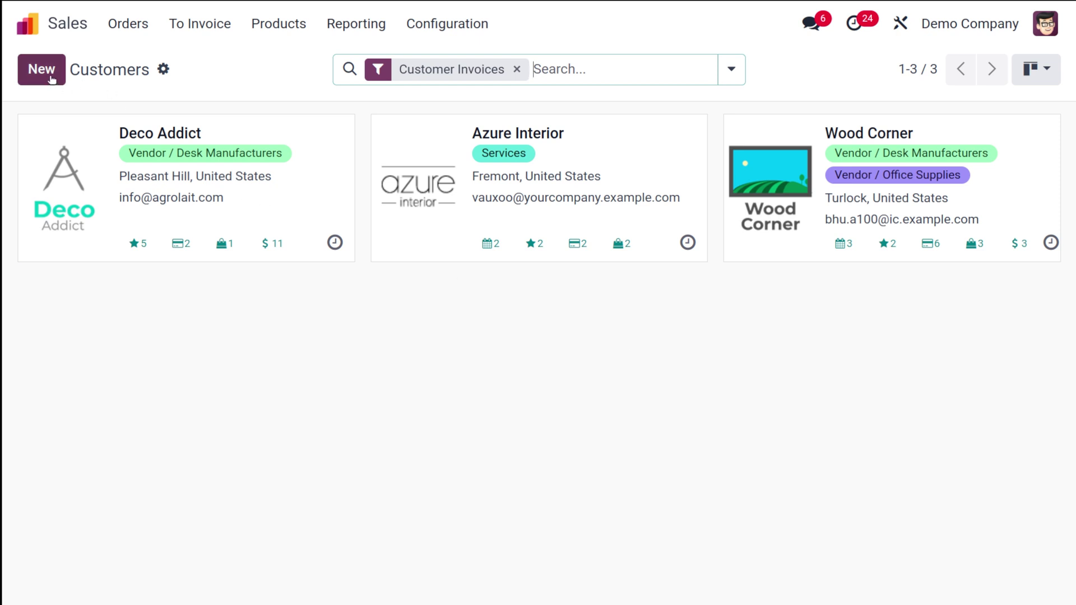
{"action": "left_click", "coordinate": [42, 70]}
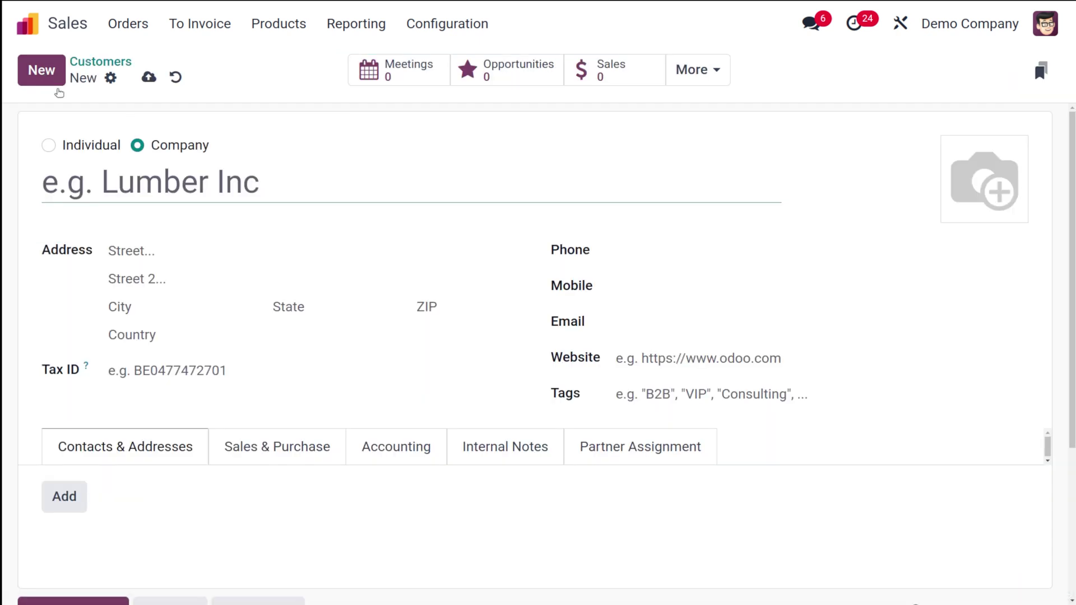
{"action": "scroll", "coordinate": [261, 334], "scroll_direction": "down", "scroll_amount": 4}
{"action": "scroll", "coordinate": [260, 334], "scroll_direction": "up", "scroll_amount": 4}
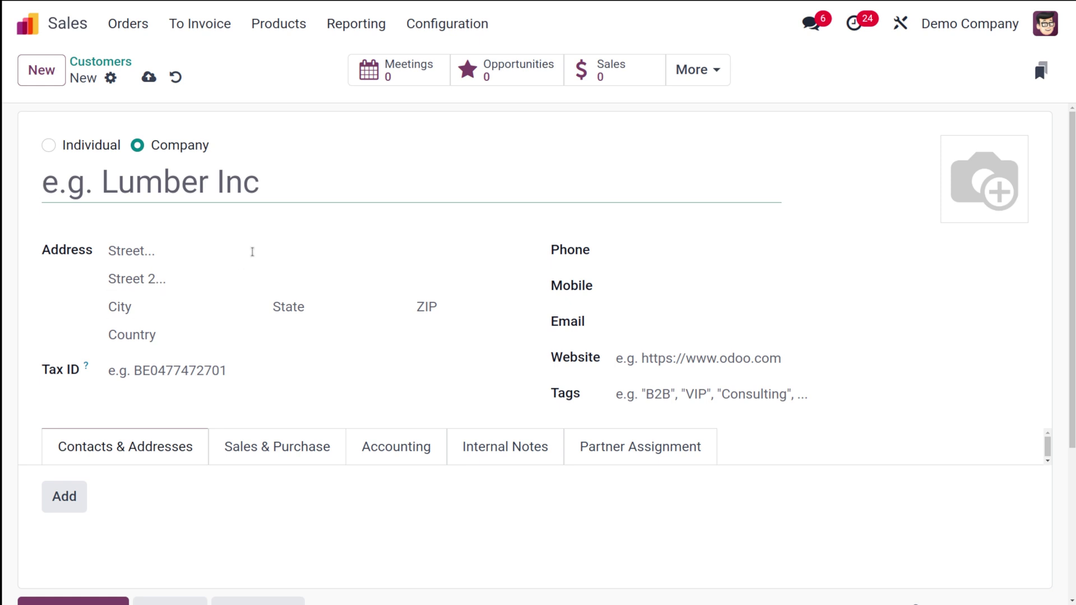
{"action": "left_click", "coordinate": [50, 145]}
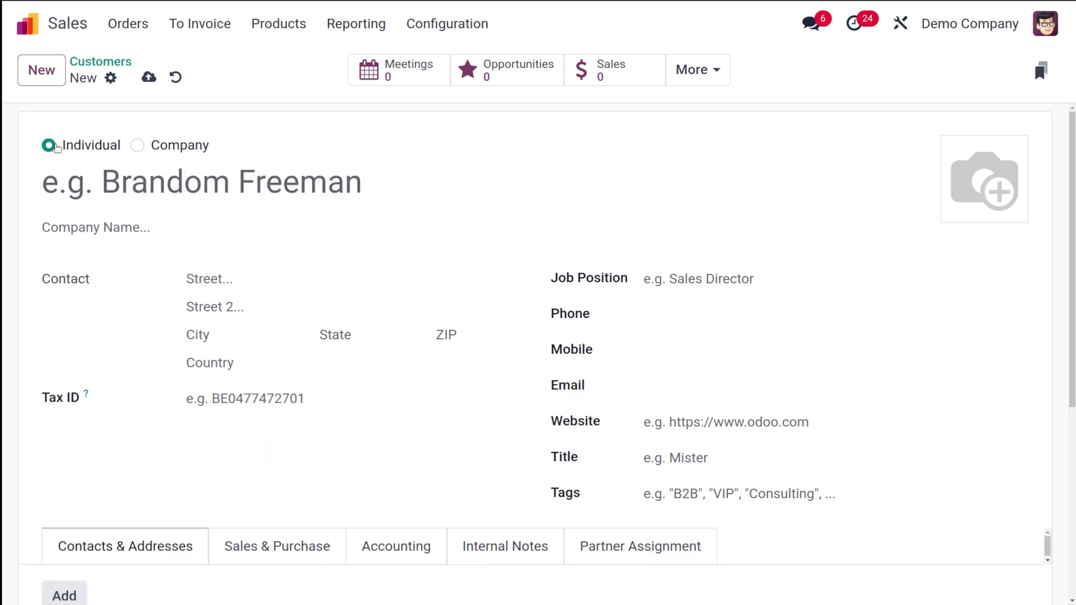
{"action": "left_click", "coordinate": [143, 175]}
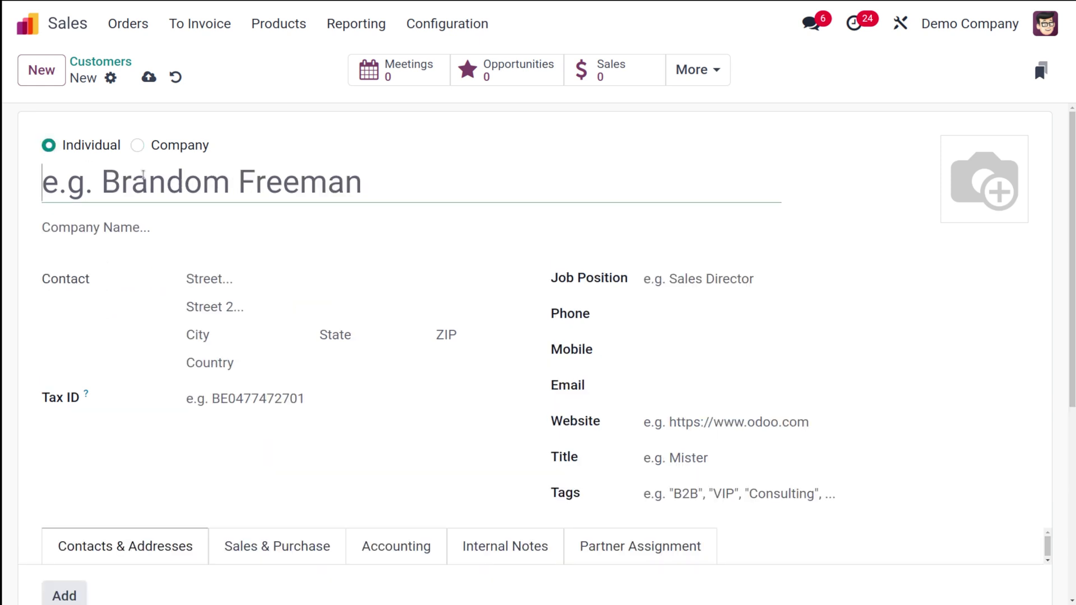
{"action": "type", "text": "John"}
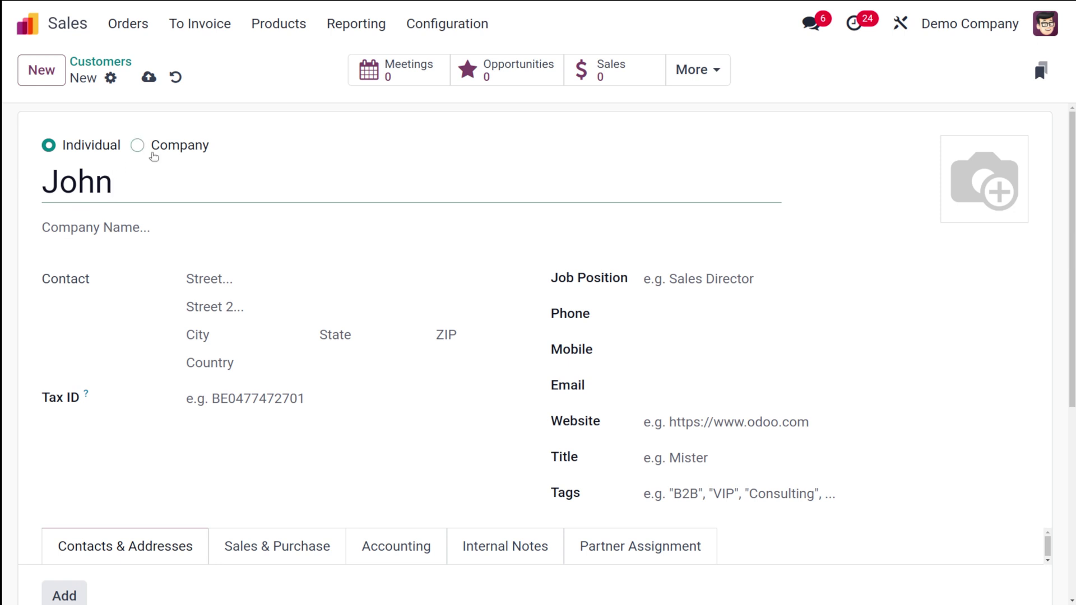
{"action": "left_click", "coordinate": [137, 145]}
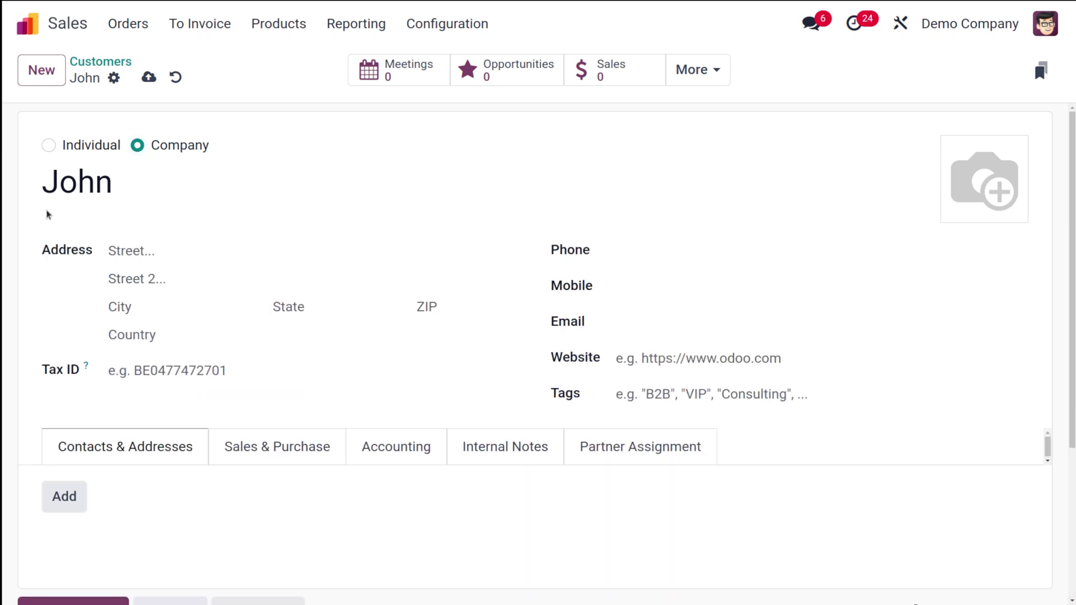
{"action": "double_click", "coordinate": [140, 182]}
{"action": "left_click_drag", "start_coordinate": [35, 179], "coordinate": [135, 188]}
{"action": "scroll", "coordinate": [136, 189], "scroll_direction": "down", "scroll_amount": 4}
{"action": "scroll", "coordinate": [136, 188], "scroll_direction": "up", "scroll_amount": 4}
{"action": "key", "text": "BackSpace"}
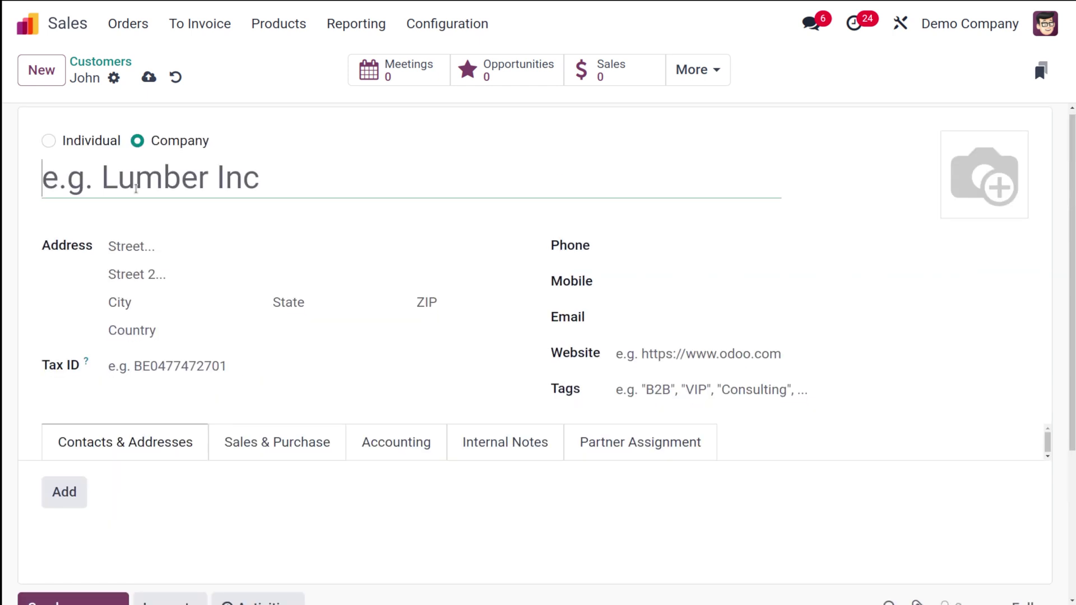
- Make the customer an Individual, enter the customer's first name, and link them to the company Gemini Furniture
{"action": "left_click", "coordinate": [49, 142]}
{"action": "left_click", "coordinate": [101, 187]}
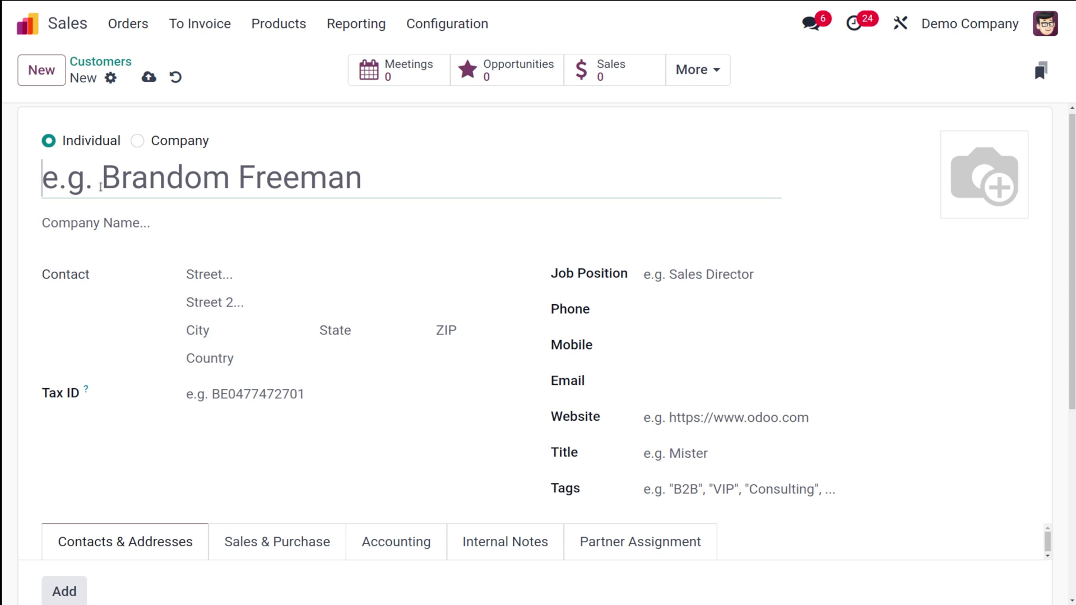
{"action": "type", "text": "John"}
{"action": "left_click", "coordinate": [98, 223]}
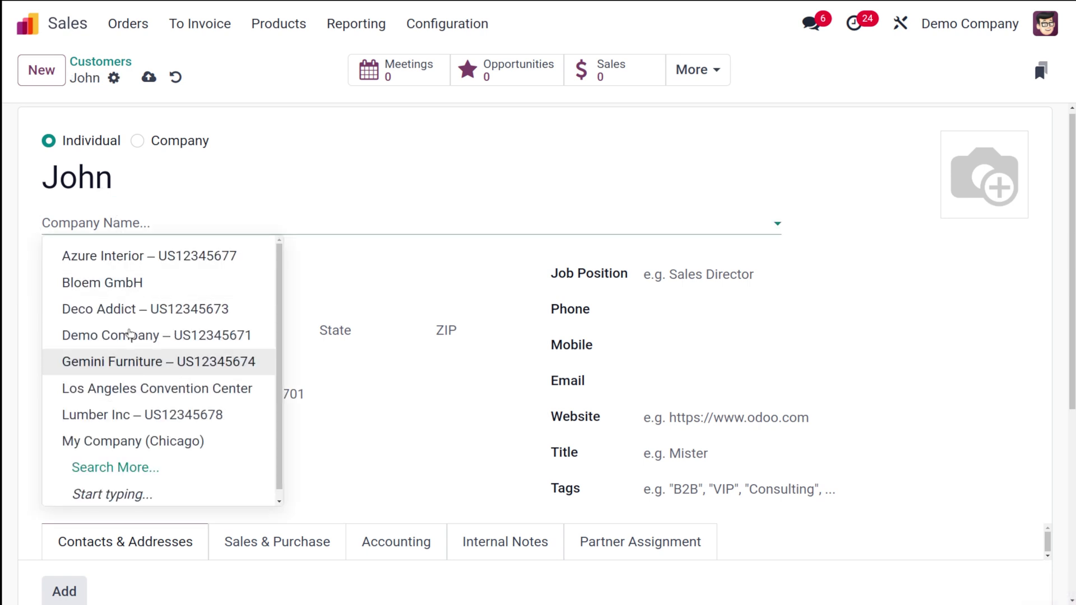
{"action": "left_click", "coordinate": [152, 364]}
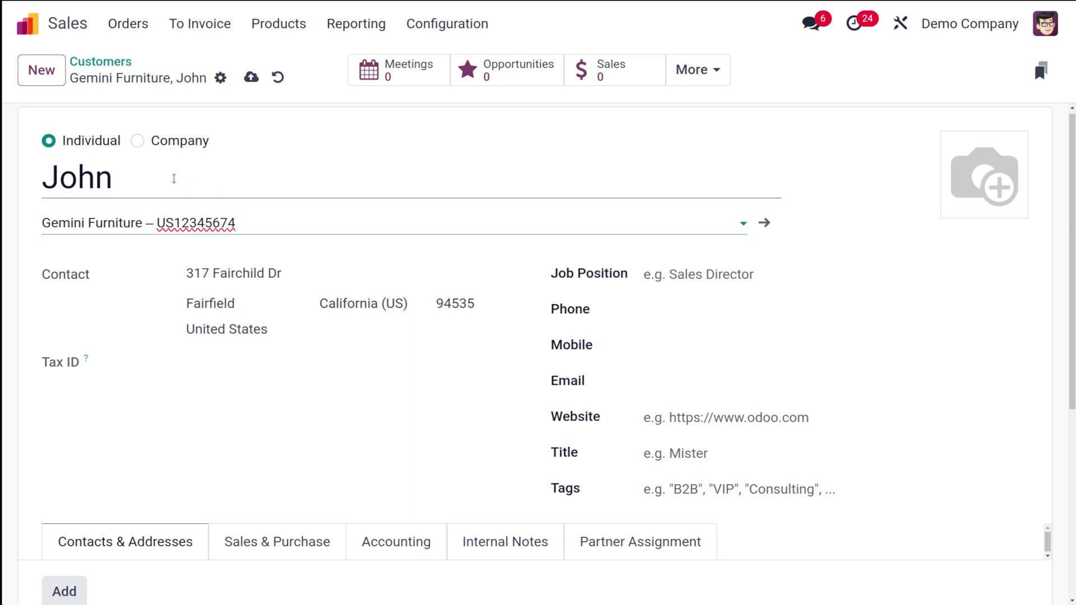
- Set the customer's job position to "sales director"
{"action": "scroll", "coordinate": [250, 347], "scroll_direction": "down", "scroll_amount": 2}
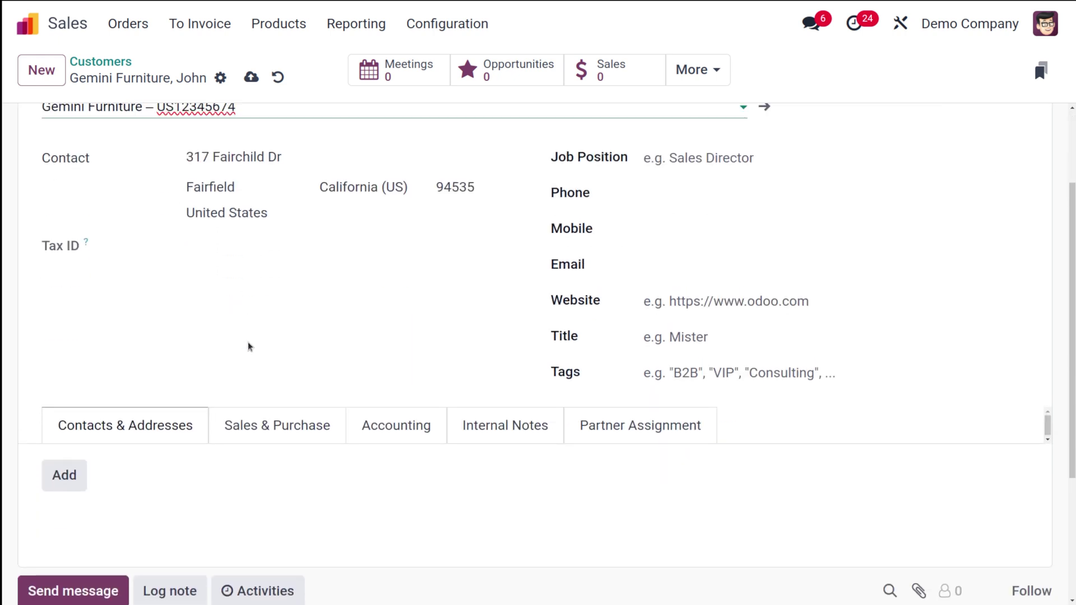
{"action": "scroll", "coordinate": [250, 347], "scroll_direction": "up", "scroll_amount": 1}
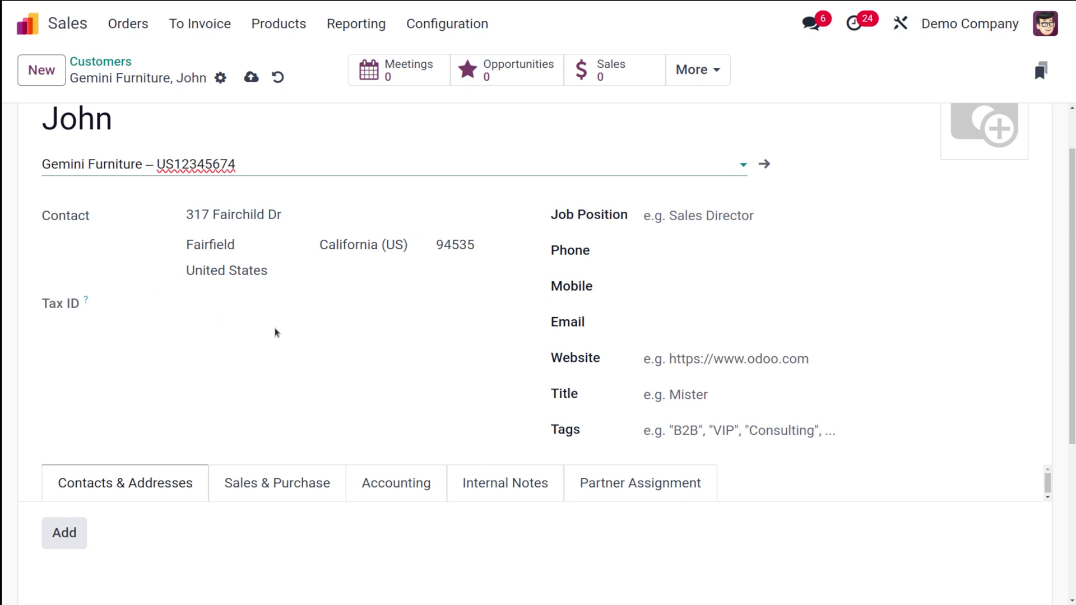
{"action": "left_click", "coordinate": [281, 308]}
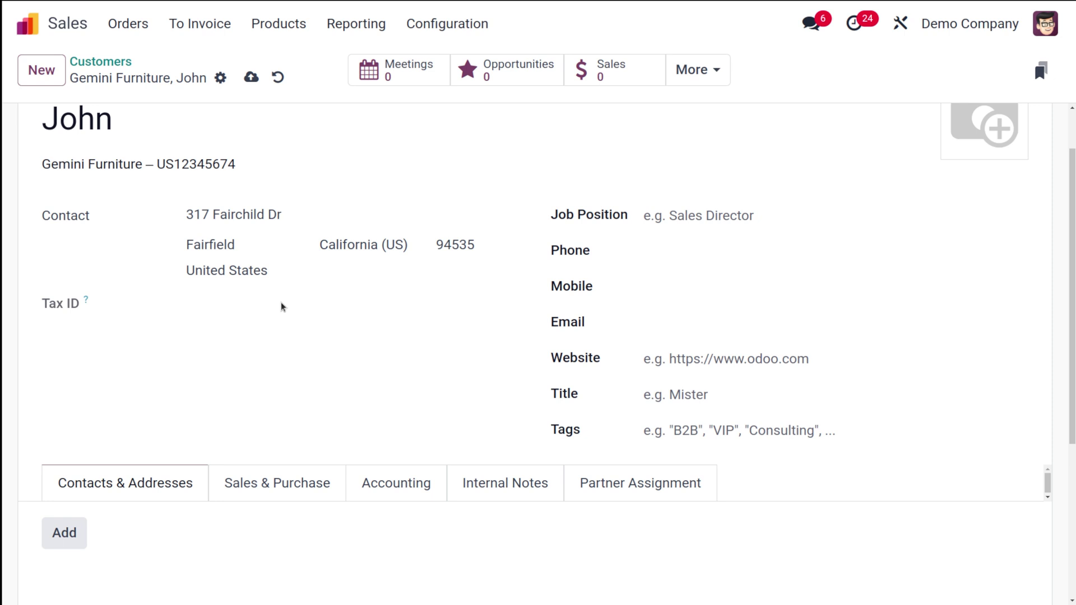
{"action": "left_click", "coordinate": [715, 221]}
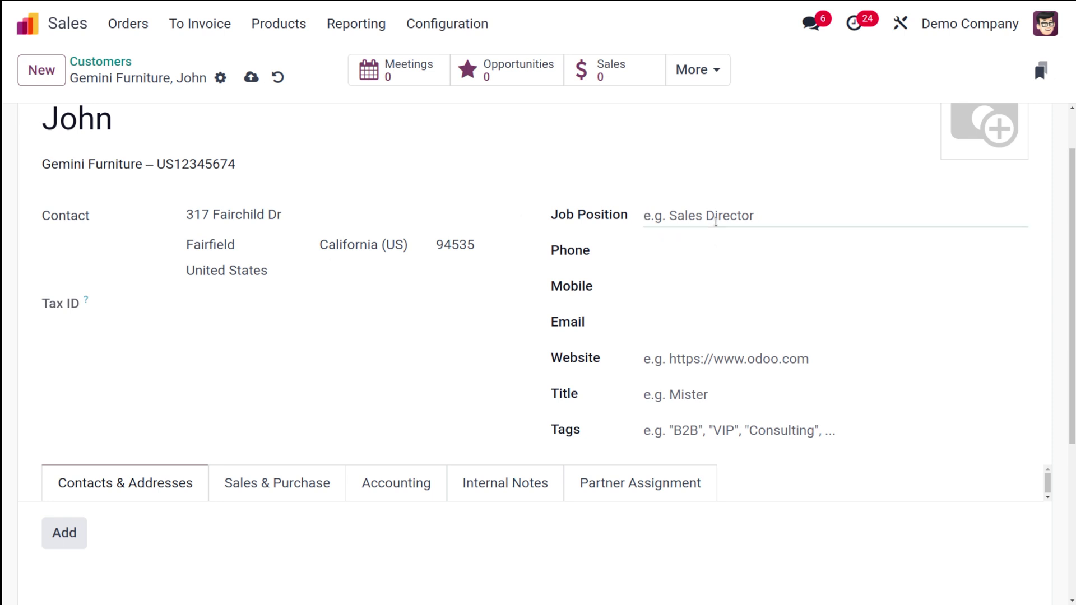
{"action": "type", "text": "sales"}
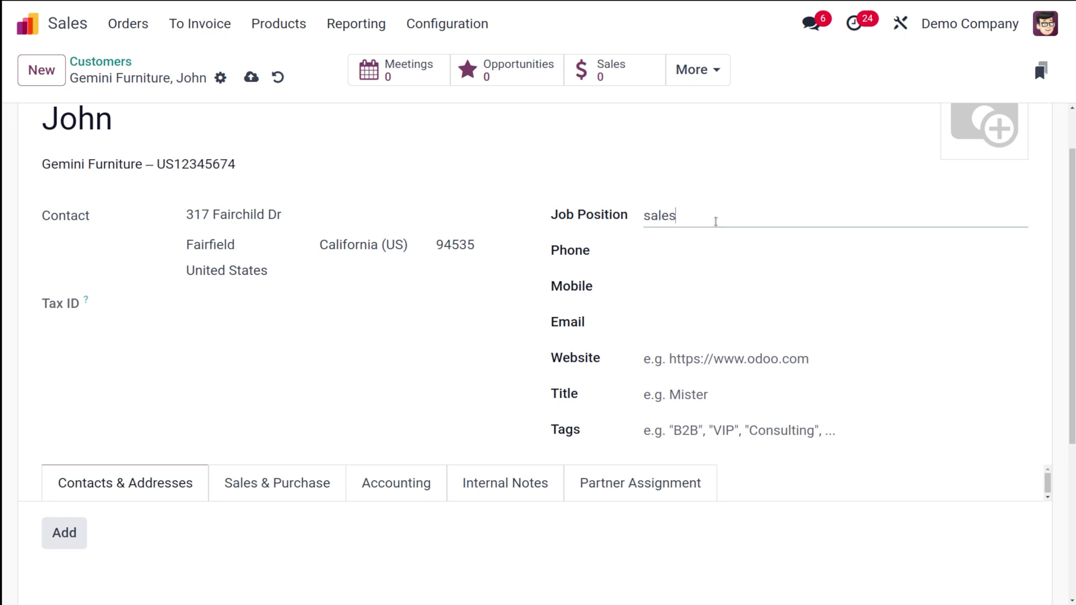
{"action": "type", "text": " director"}
{"action": "left_click", "coordinate": [657, 252]}
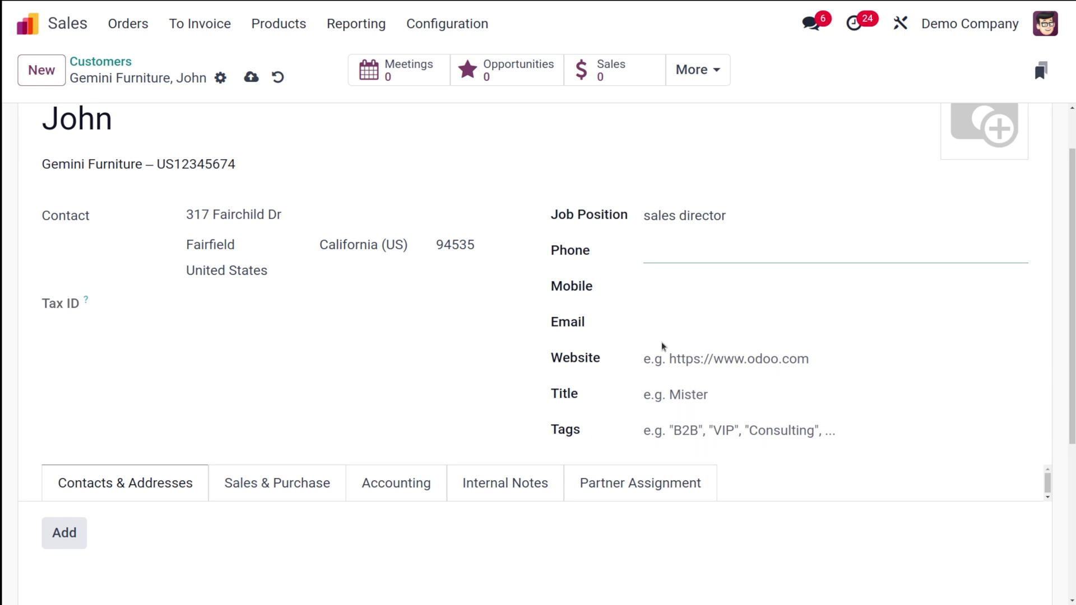
- Set the customer's title to Mister and add the Employees tag
{"action": "left_click", "coordinate": [689, 359]}
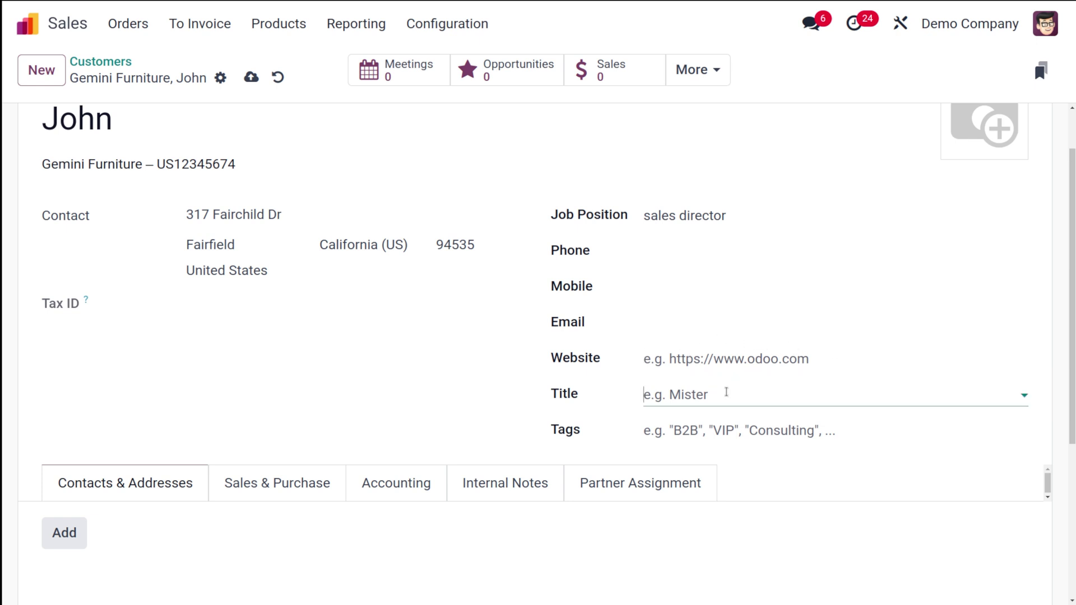
{"action": "left_click", "coordinate": [725, 392]}
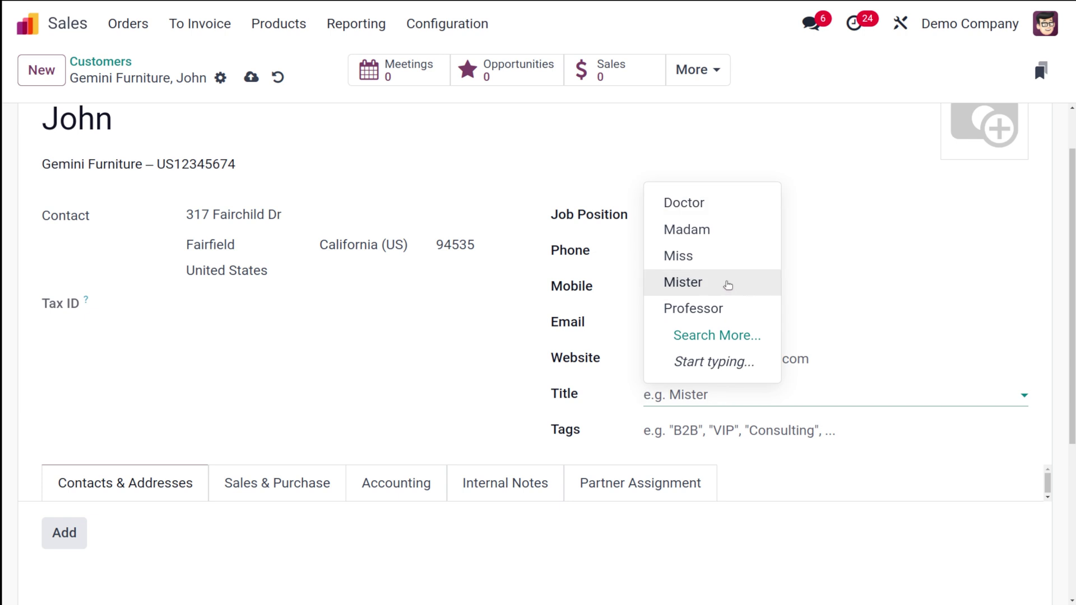
{"action": "left_click", "coordinate": [725, 282]}
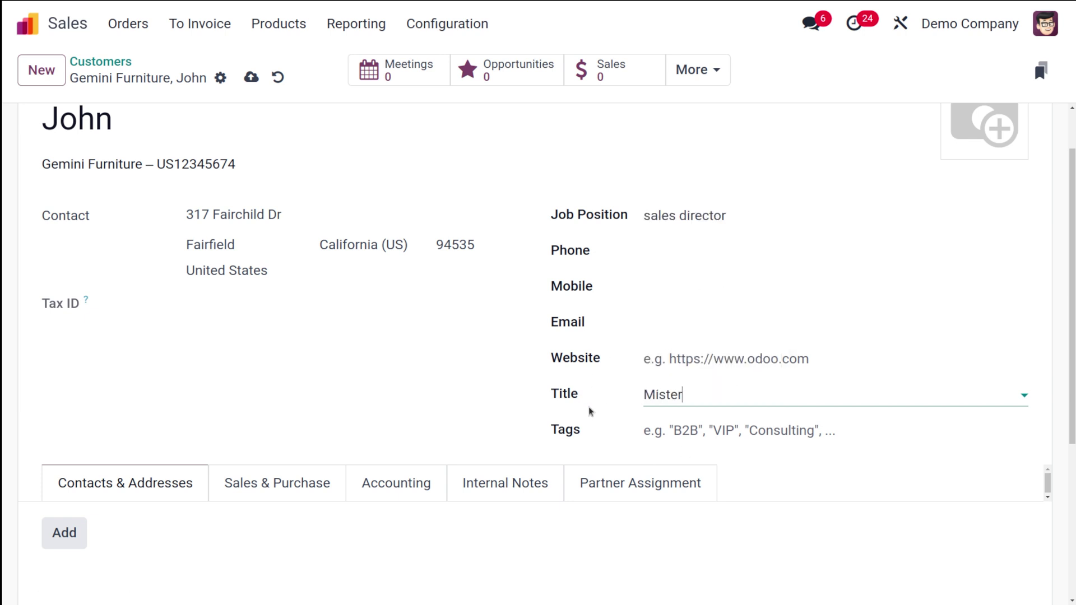
{"action": "left_click", "coordinate": [681, 436]}
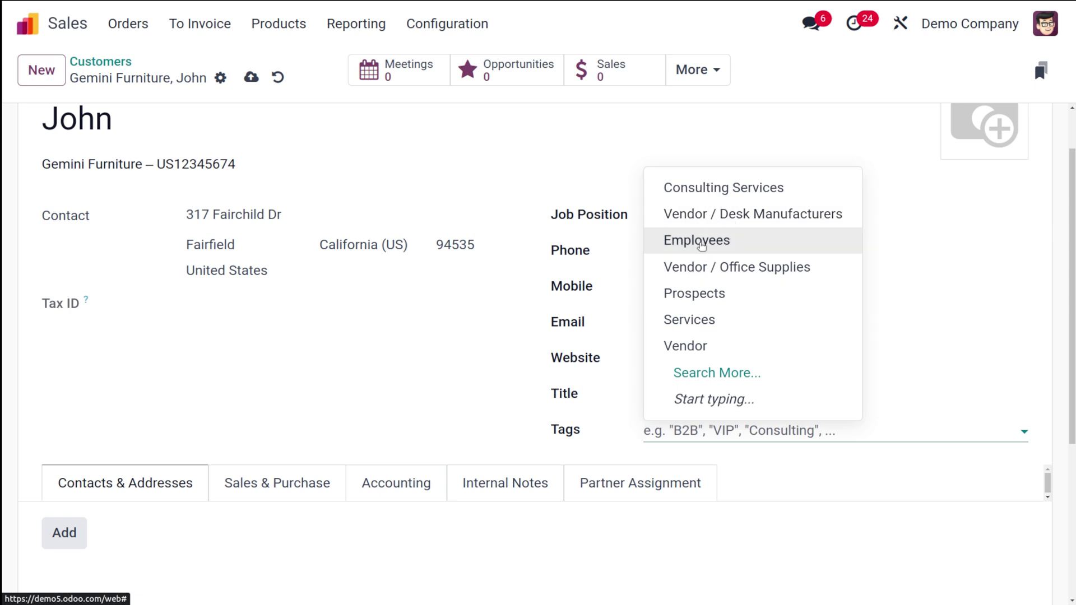
{"action": "left_click", "coordinate": [702, 247]}
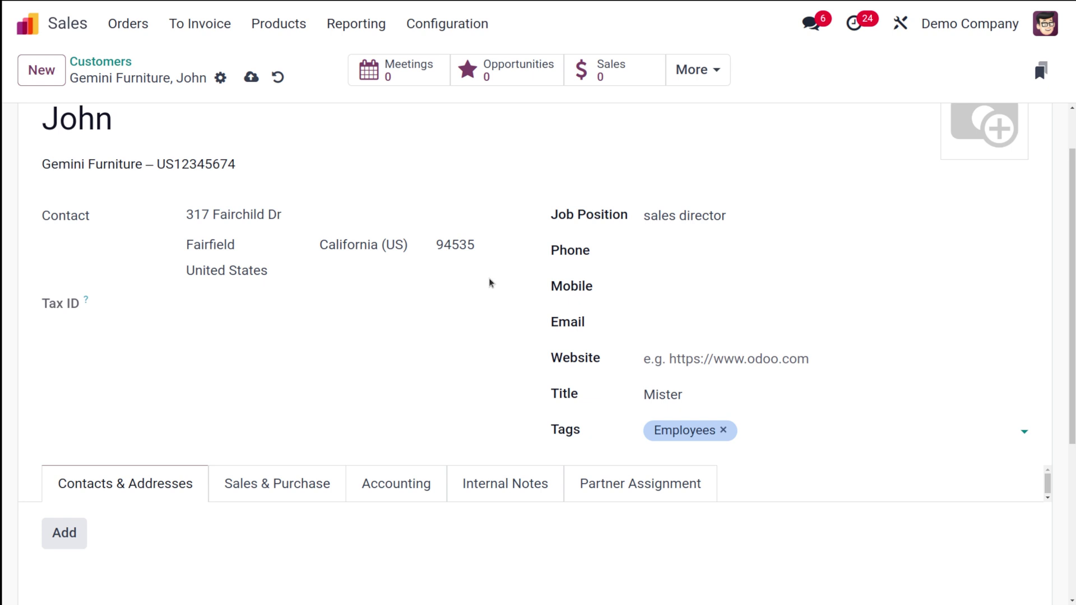
- Add an Other Address entry under the customer's contacts, named with the customer's first name plus "other address", and save it
{"action": "scroll", "coordinate": [490, 280], "scroll_direction": "down", "scroll_amount": 4}
{"action": "scroll", "coordinate": [489, 283], "scroll_direction": "up", "scroll_amount": 5}
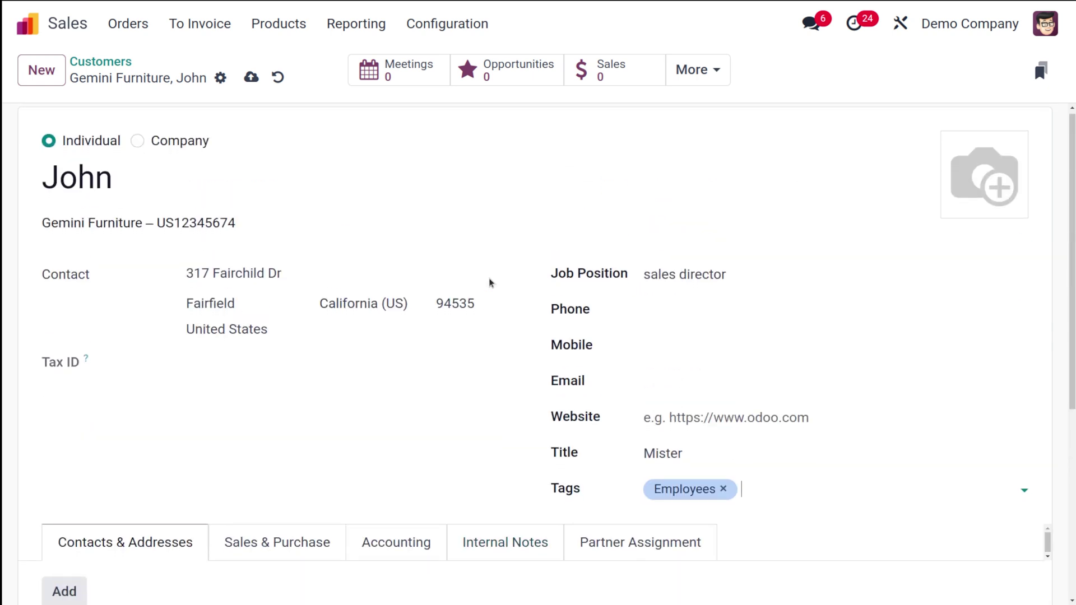
{"action": "scroll", "coordinate": [489, 280], "scroll_direction": "down", "scroll_amount": 3}
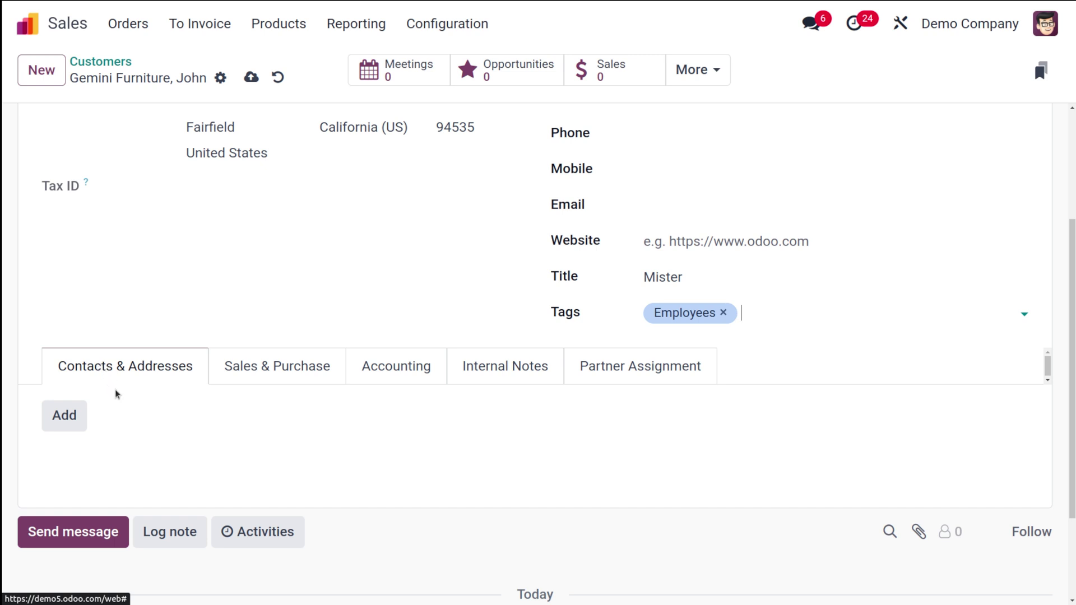
{"action": "left_click", "coordinate": [60, 427]}
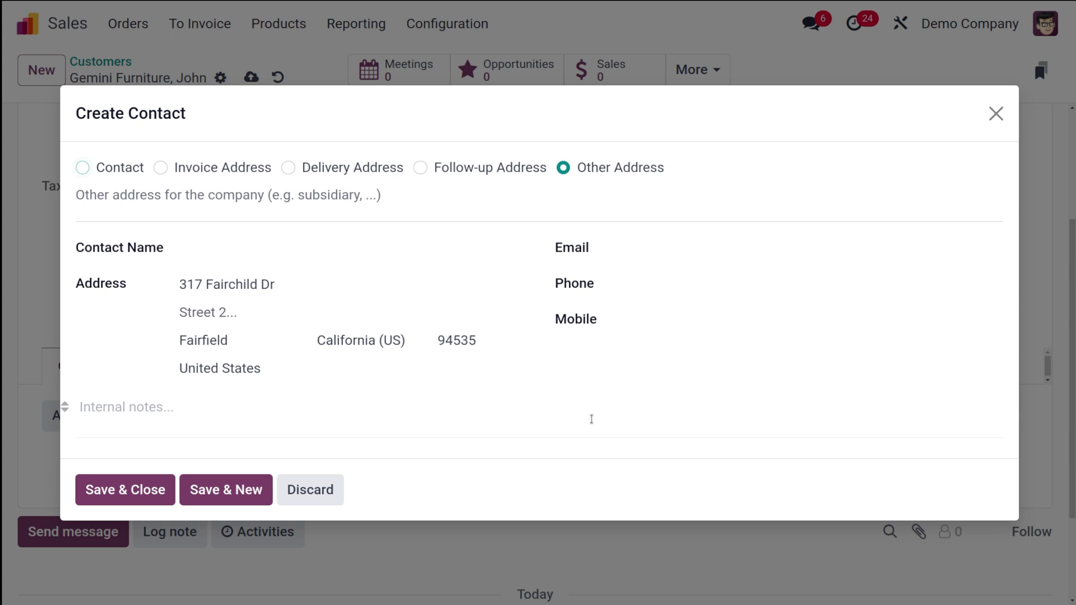
{"action": "mouse_move", "coordinate": [95, 174]}
{"action": "mouse_move", "coordinate": [563, 168]}
{"action": "left_click", "coordinate": [313, 241]}
{"action": "type", "text": "john"}
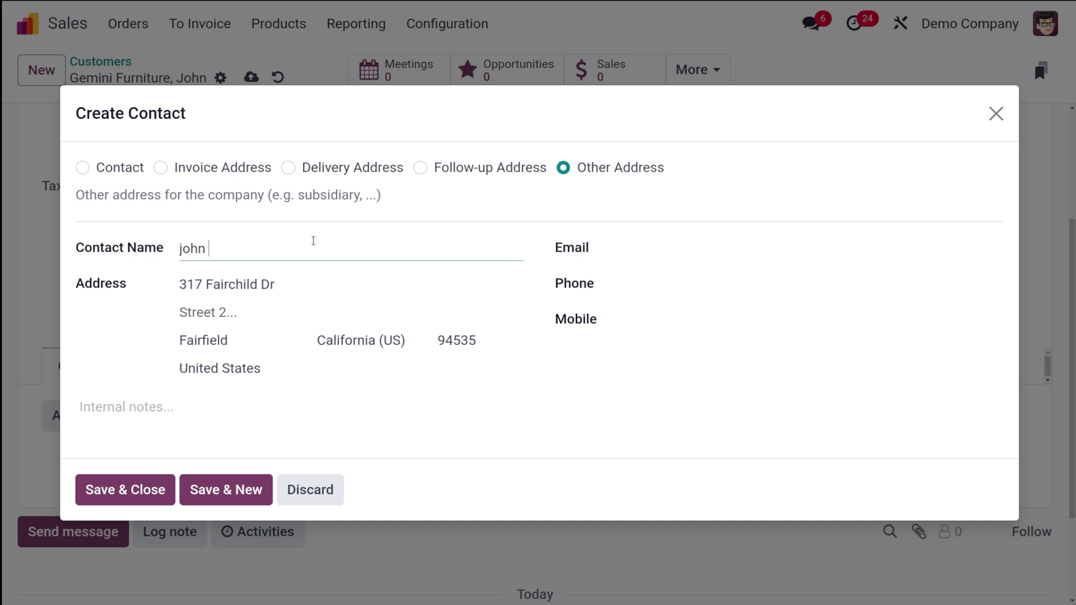
{"action": "type", "text": " other address"}
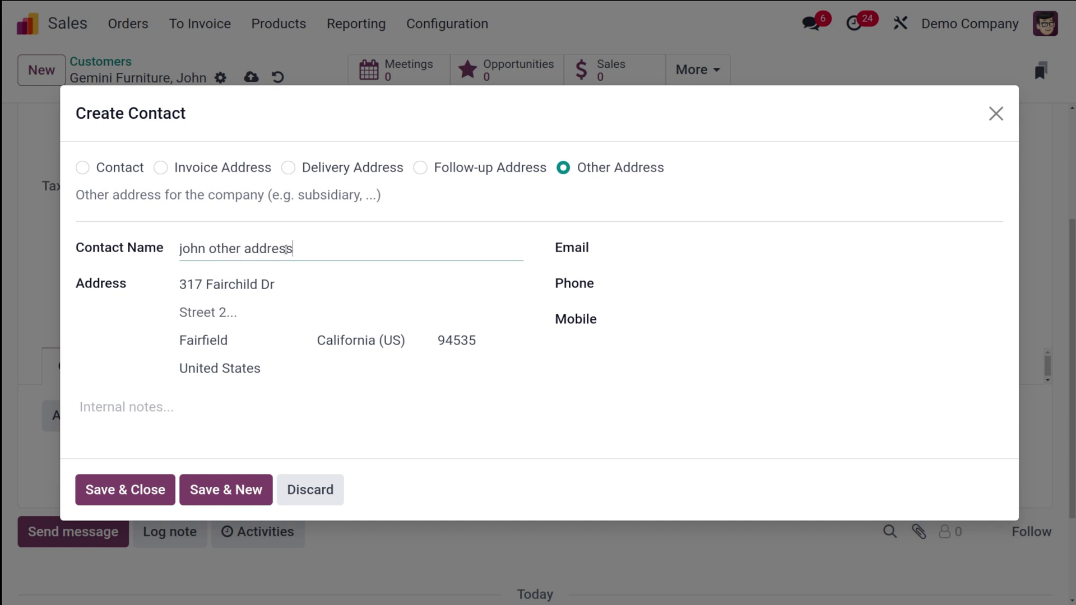
{"action": "left_click", "coordinate": [205, 249]}
{"action": "type", "text": "'s"}
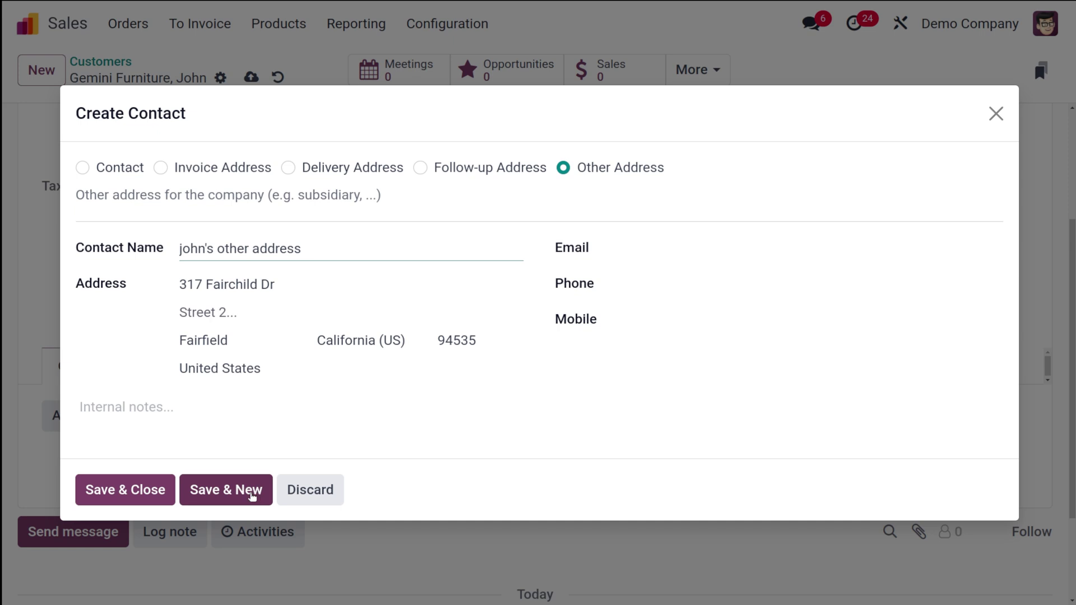
{"action": "left_click", "coordinate": [158, 491]}
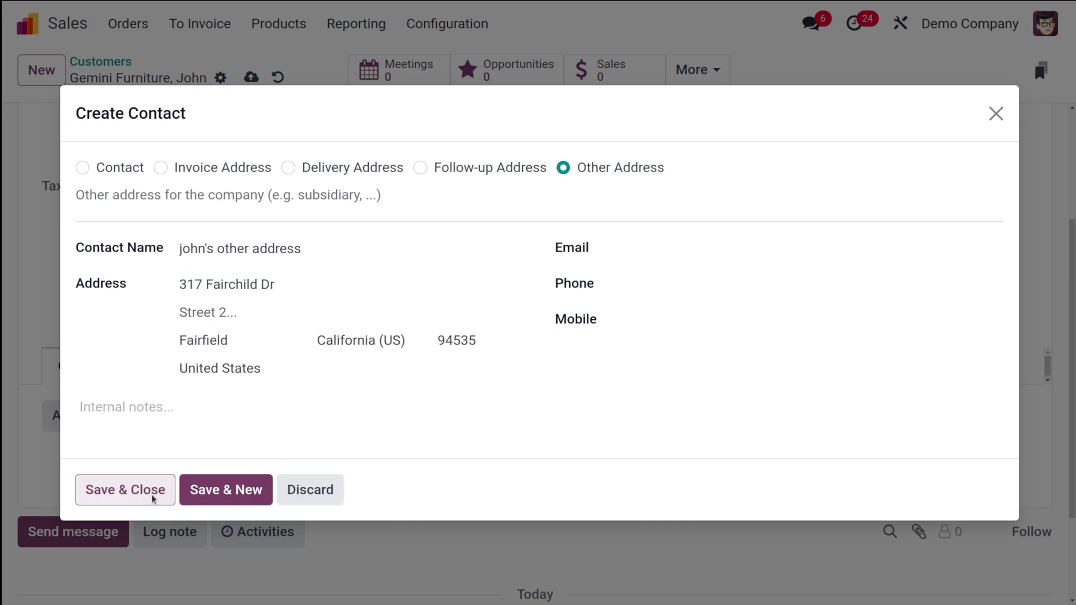
- Add a Delivery Address entry under the customer's contacts, named with the customer's first name plus "delivery address", and save it
{"action": "left_click", "coordinate": [75, 425]}
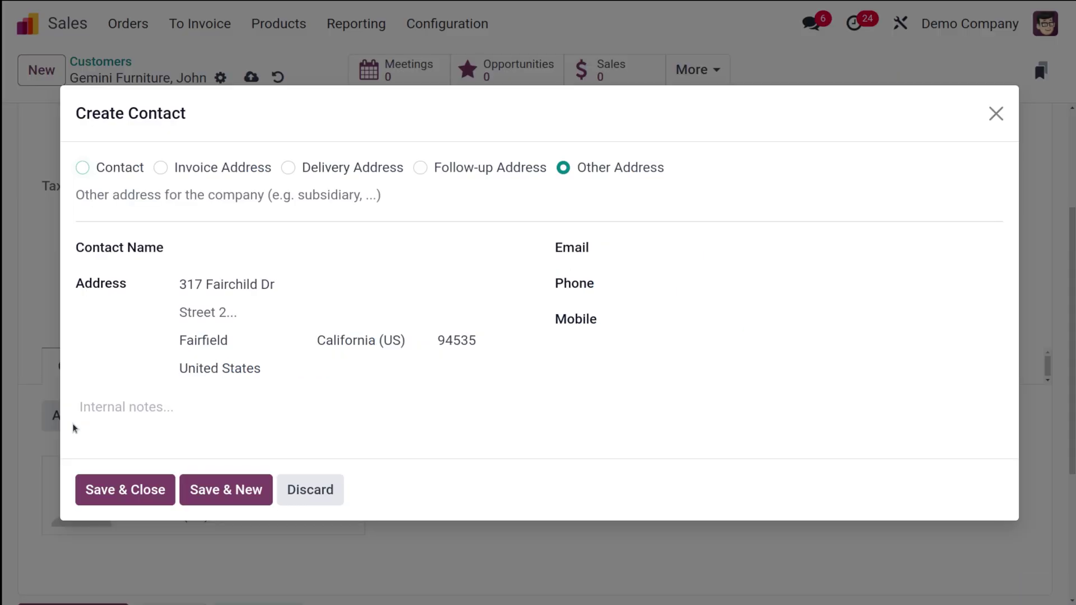
{"action": "left_click", "coordinate": [288, 168]}
{"action": "left_click", "coordinate": [250, 242]}
{"action": "type", "text": "Jhn"}
{"action": "key", "text": "BackSpace"}
{"action": "type", "text": "ohn's deli"}
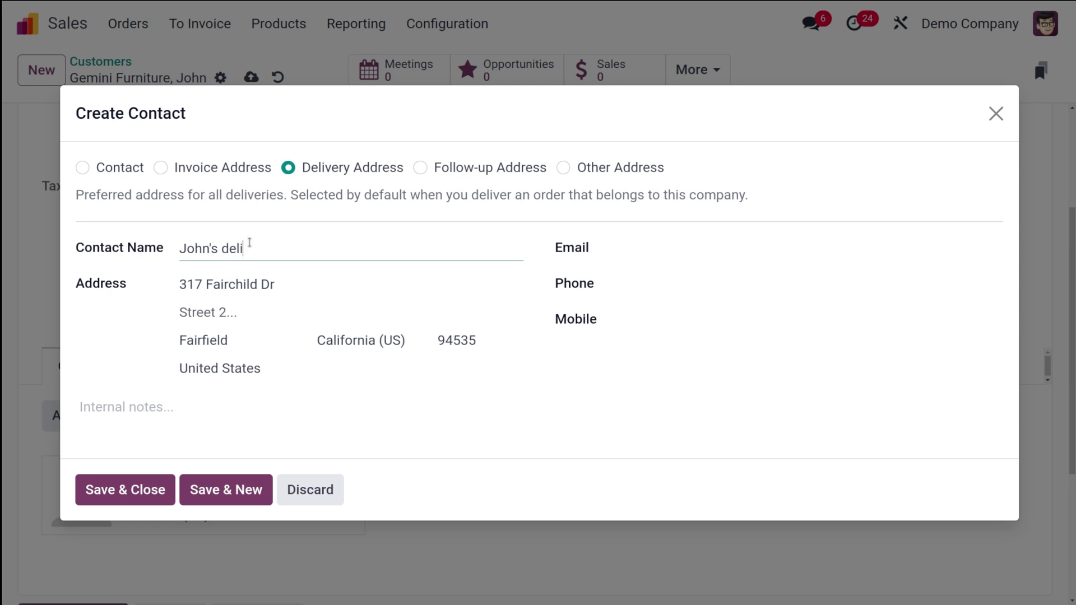
{"action": "type", "text": "very address"}
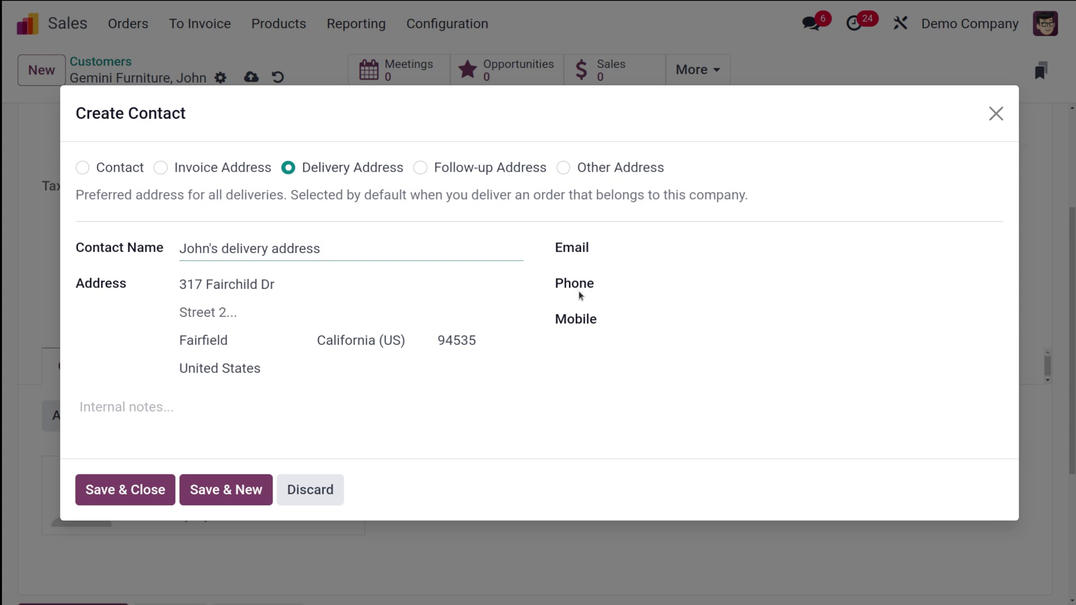
{"action": "left_click", "coordinate": [132, 491]}
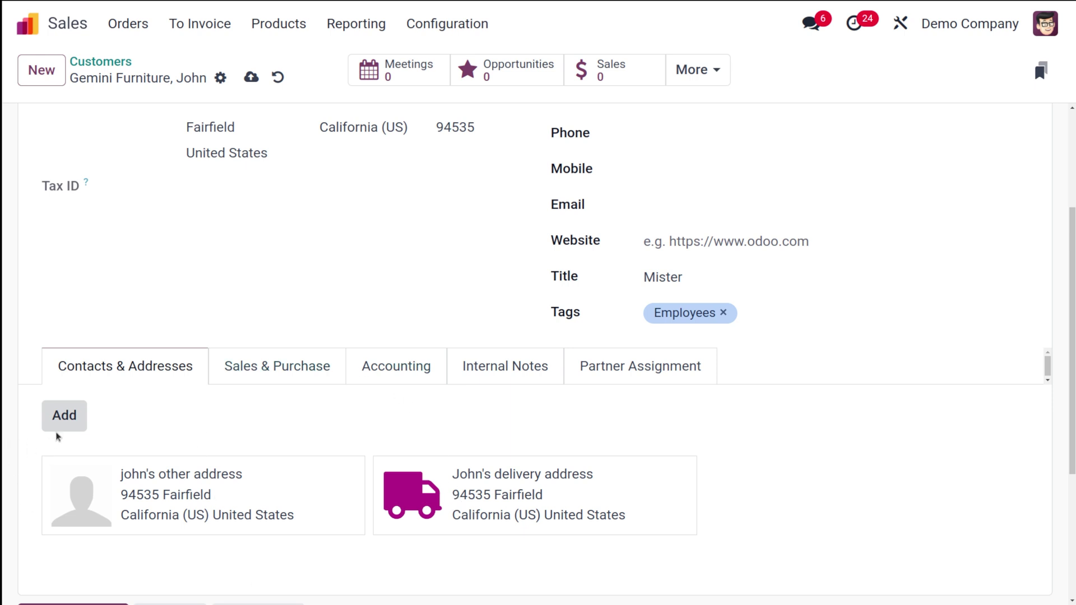
{"action": "left_click", "coordinate": [68, 421]}
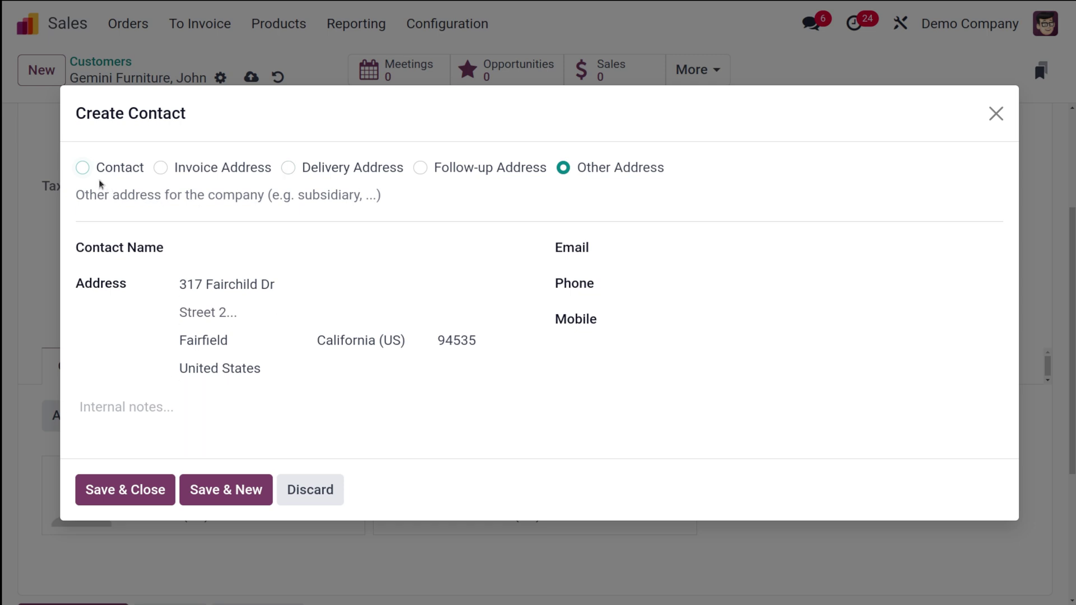
{"action": "left_click", "coordinate": [82, 168]}
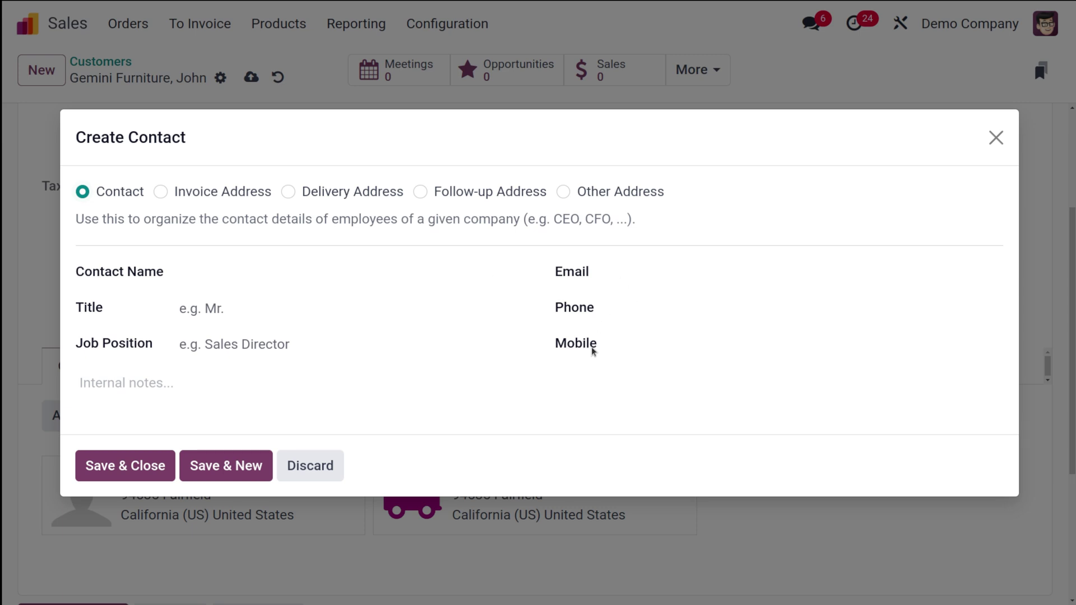
{"action": "left_click", "coordinate": [214, 196]}
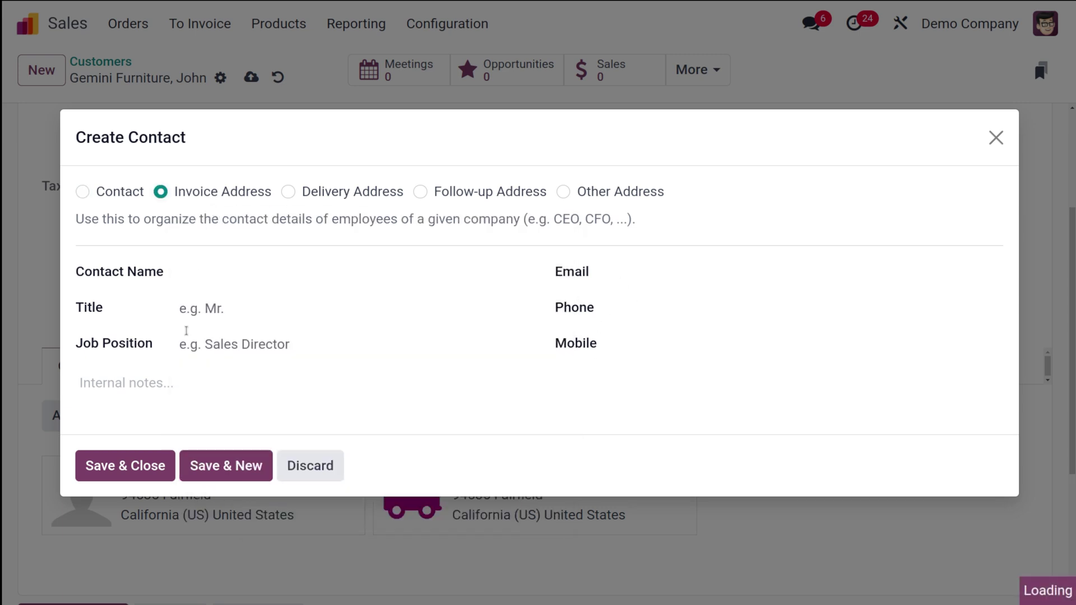
{"action": "left_click", "coordinate": [383, 172]}
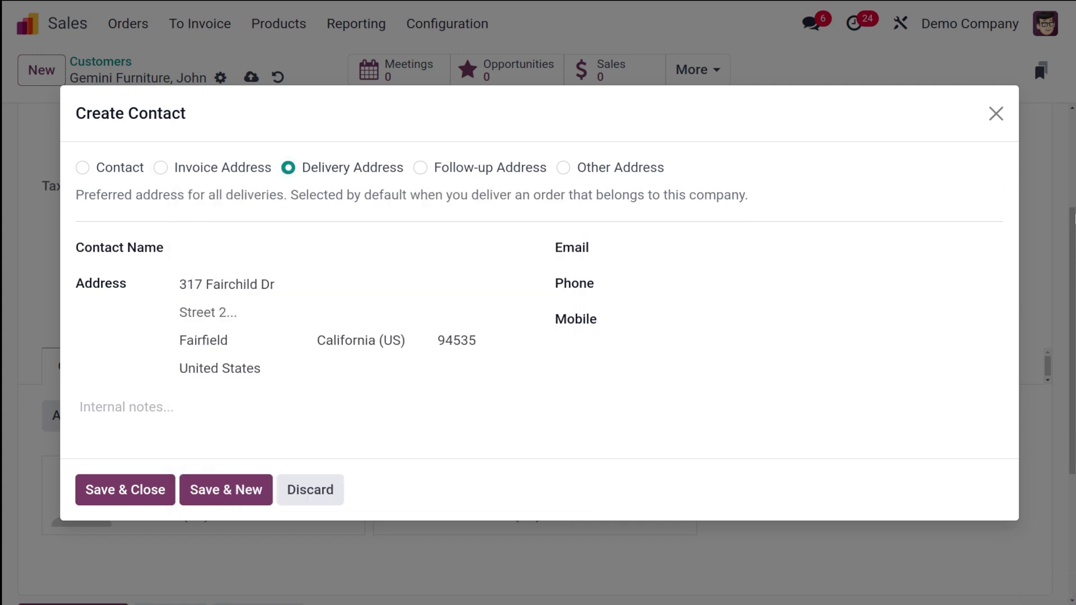
{"action": "left_click", "coordinate": [995, 114]}
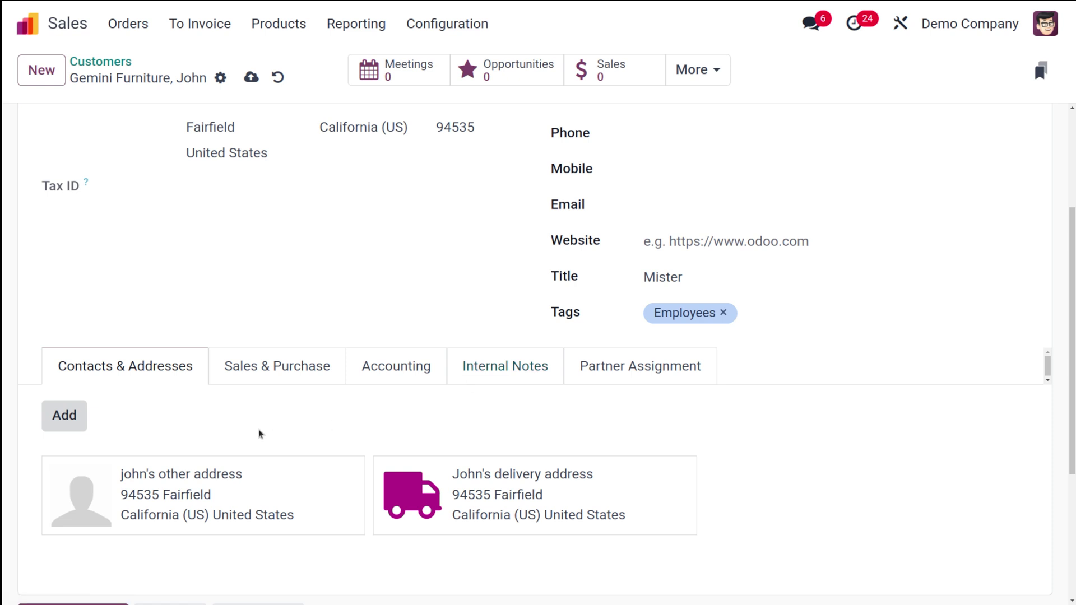
- Assign the administrator user as salesperson in the customer's sales settings
{"action": "scroll", "coordinate": [258, 430], "scroll_direction": "down", "scroll_amount": 3}
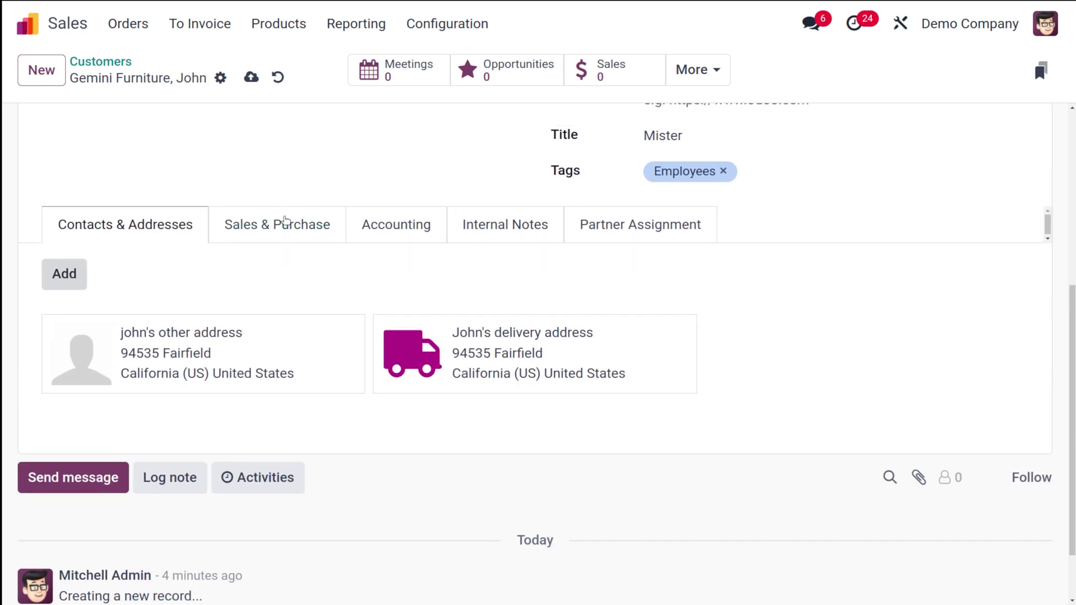
{"action": "left_click", "coordinate": [287, 223]}
{"action": "scroll", "coordinate": [287, 224], "scroll_direction": "down", "scroll_amount": 1}
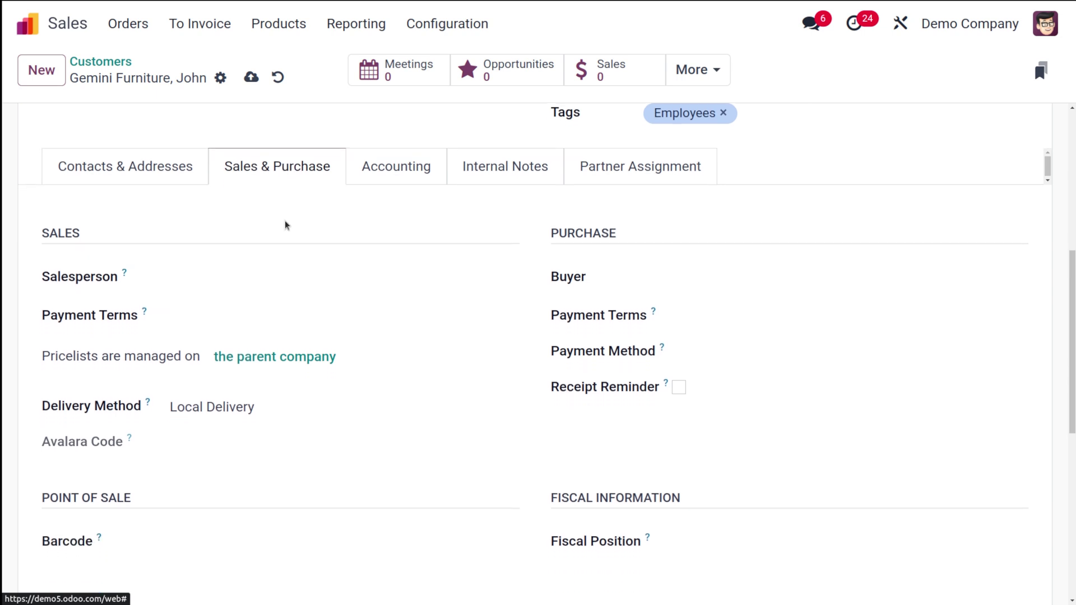
{"action": "scroll", "coordinate": [285, 225], "scroll_direction": "down", "scroll_amount": 1}
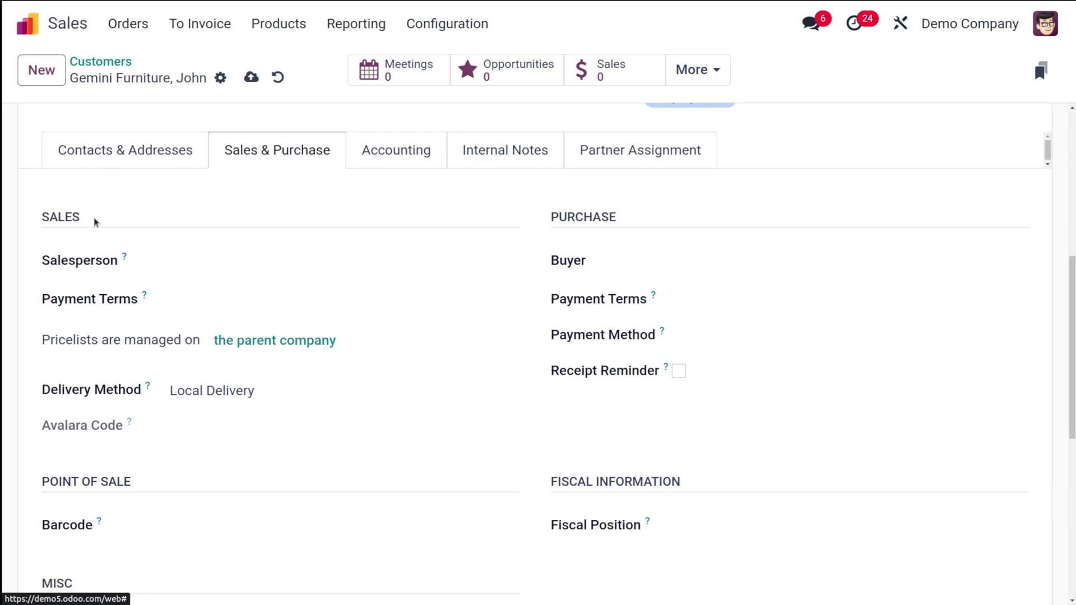
{"action": "left_click", "coordinate": [175, 260]}
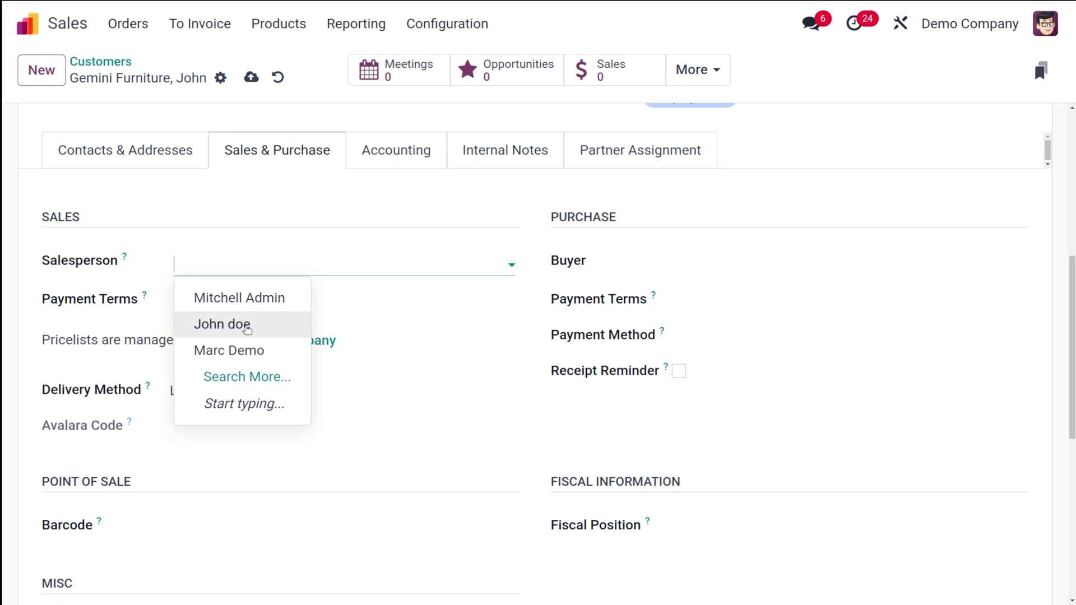
{"action": "left_click", "coordinate": [269, 297]}
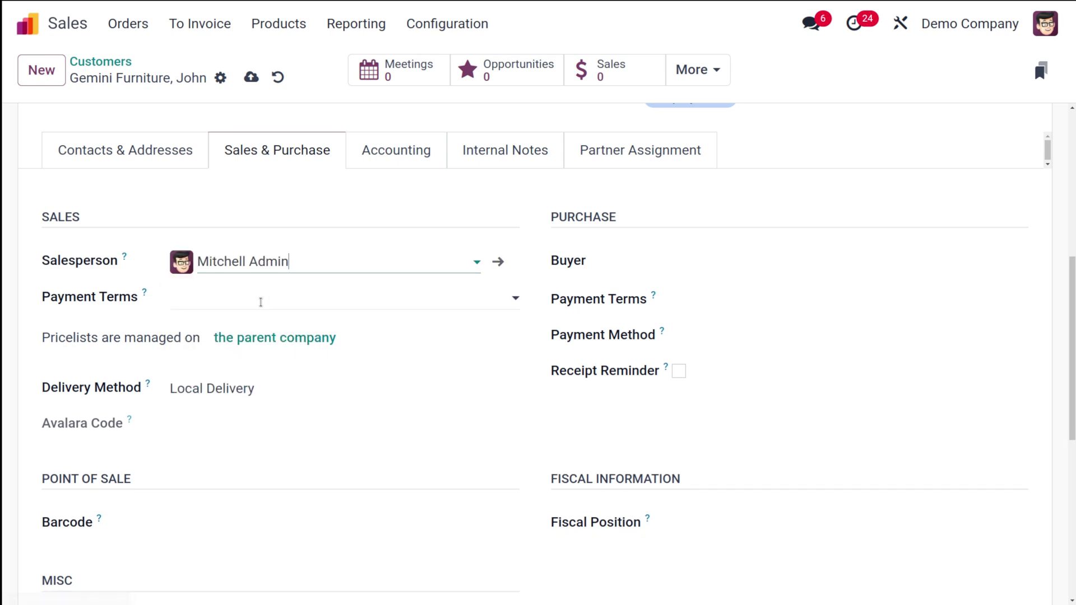
- Set the payment terms for sales to this customer to 45 Days
{"action": "left_click", "coordinate": [242, 306]}
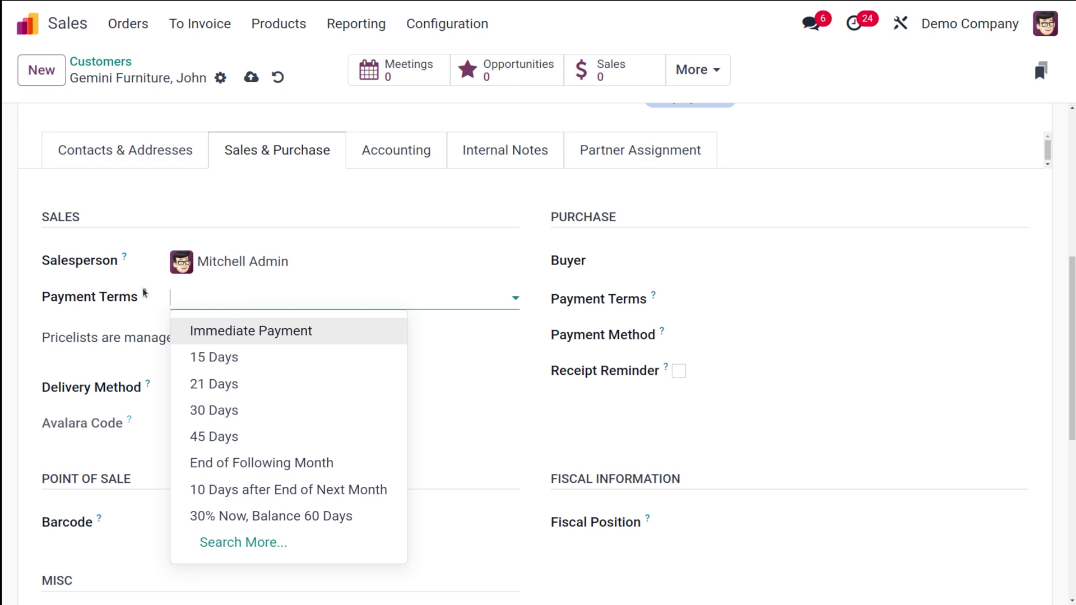
{"action": "mouse_move", "coordinate": [146, 293]}
{"action": "left_click", "coordinate": [258, 433]}
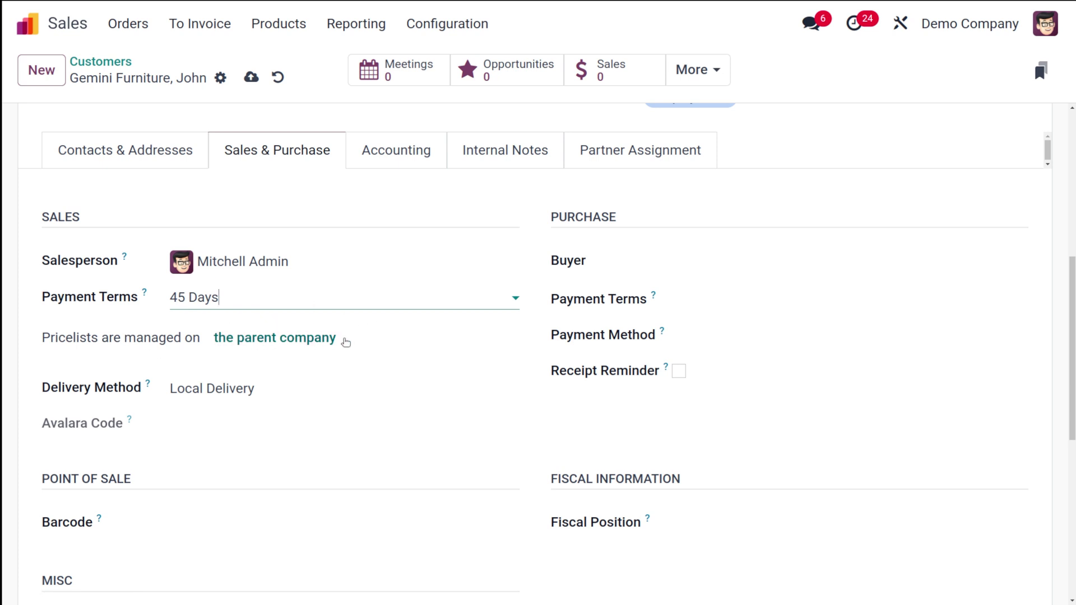
{"action": "scroll", "coordinate": [344, 339], "scroll_direction": "up", "scroll_amount": 7}
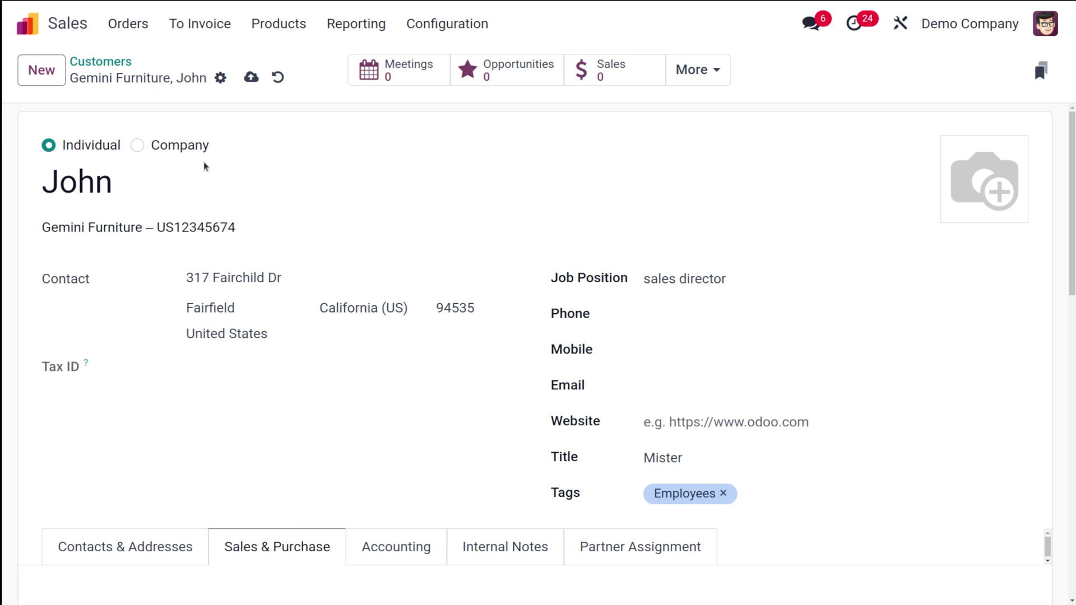
{"action": "scroll", "coordinate": [193, 301], "scroll_direction": "down", "scroll_amount": 7}
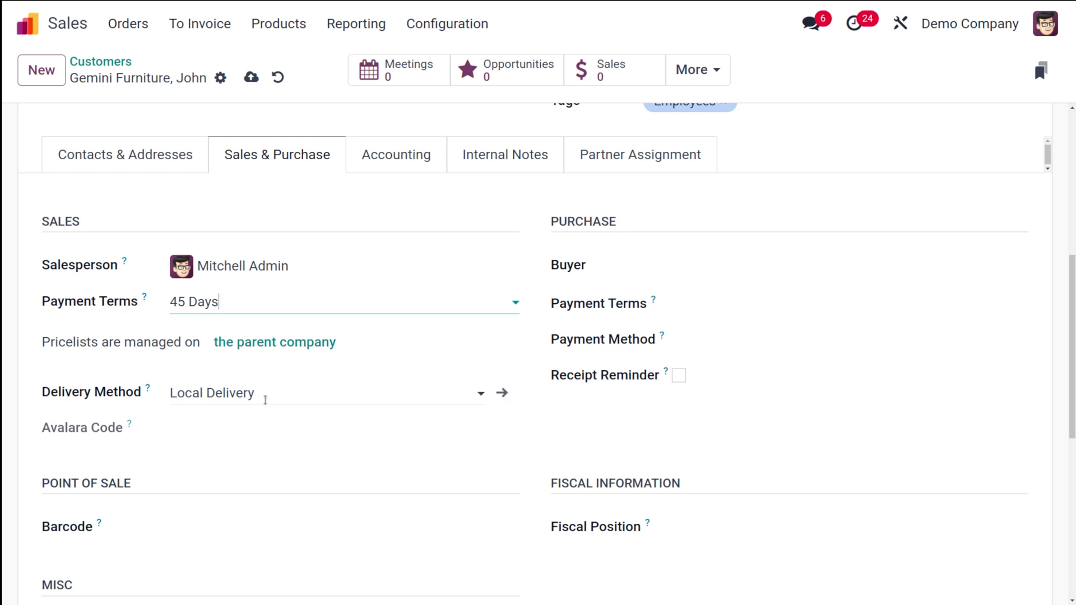
- Review the available delivery methods and the field's explanation, keeping Local Delivery for the customer
{"action": "scroll", "coordinate": [265, 400], "scroll_direction": "down", "scroll_amount": 1}
{"action": "left_click", "coordinate": [281, 316]}
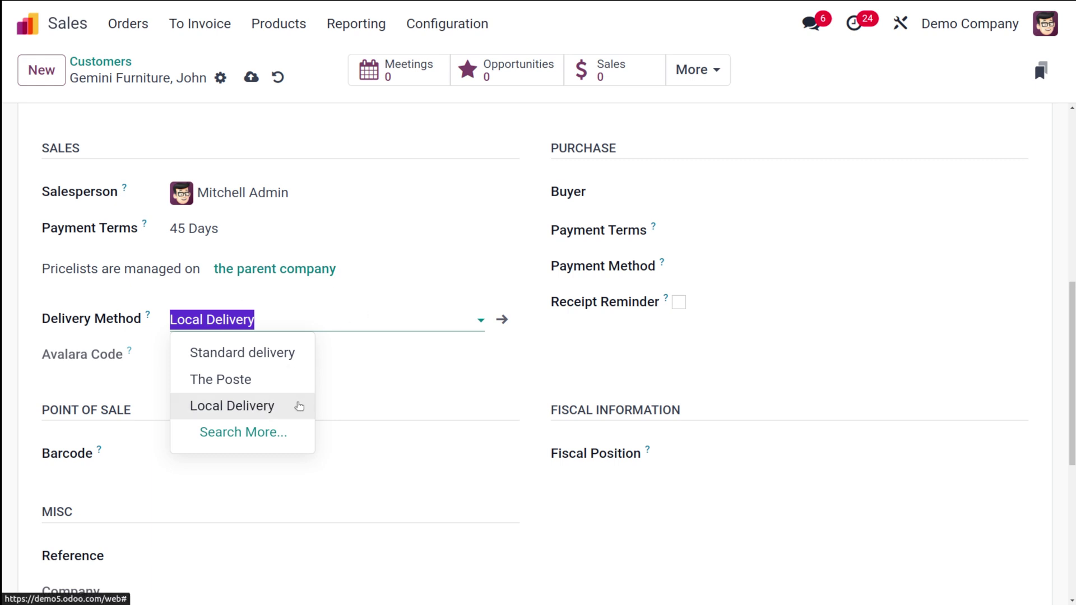
{"action": "left_click", "coordinate": [298, 310]}
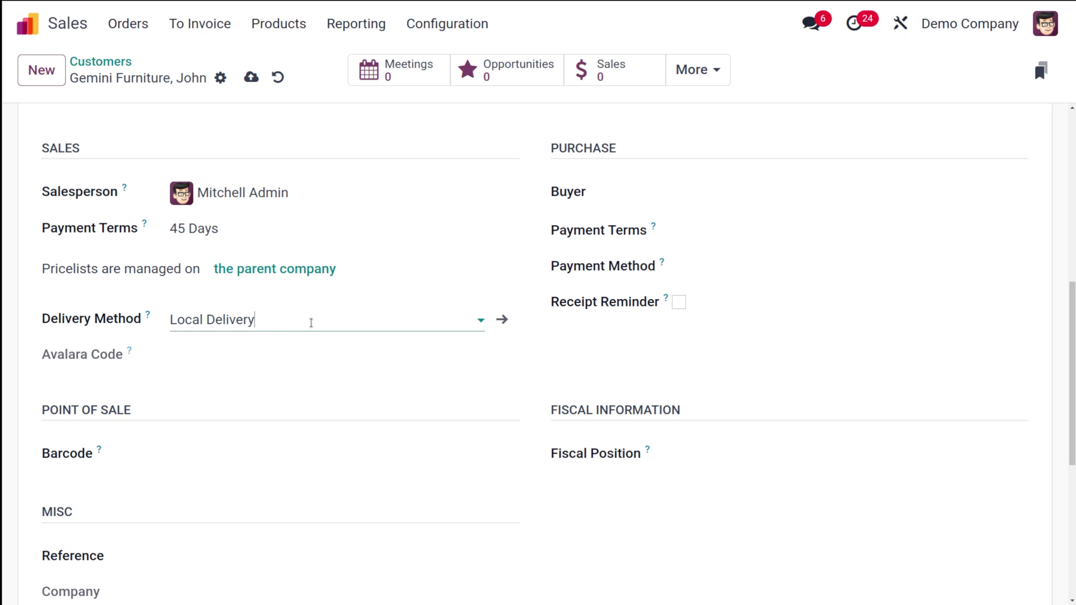
{"action": "mouse_move", "coordinate": [148, 316]}
- Set the payment terms for purchases from this contact to 45 Days
{"action": "left_click", "coordinate": [753, 195]}
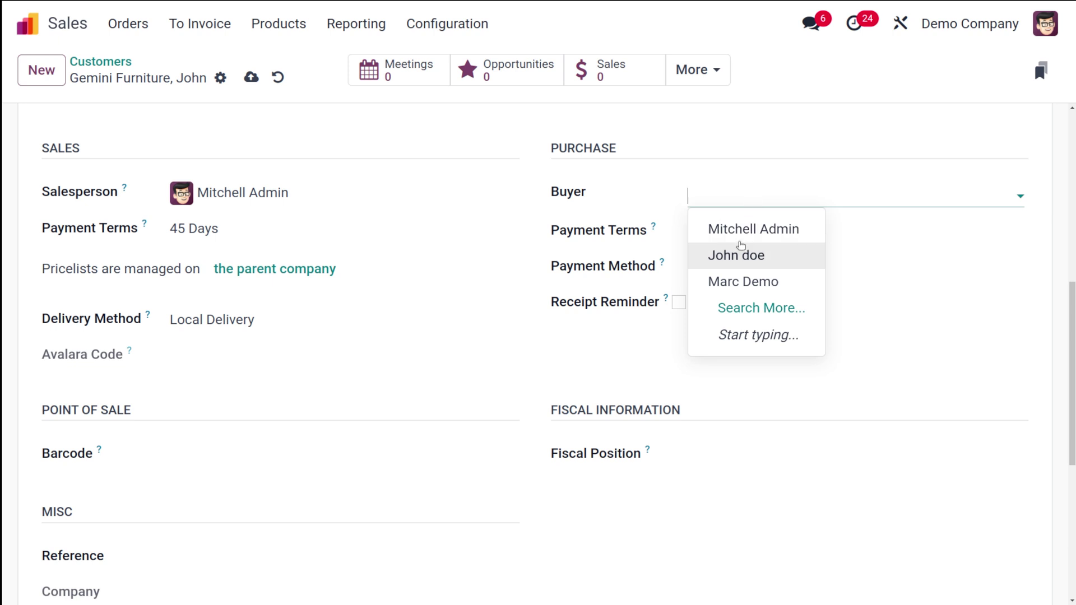
{"action": "left_click", "coordinate": [655, 227]}
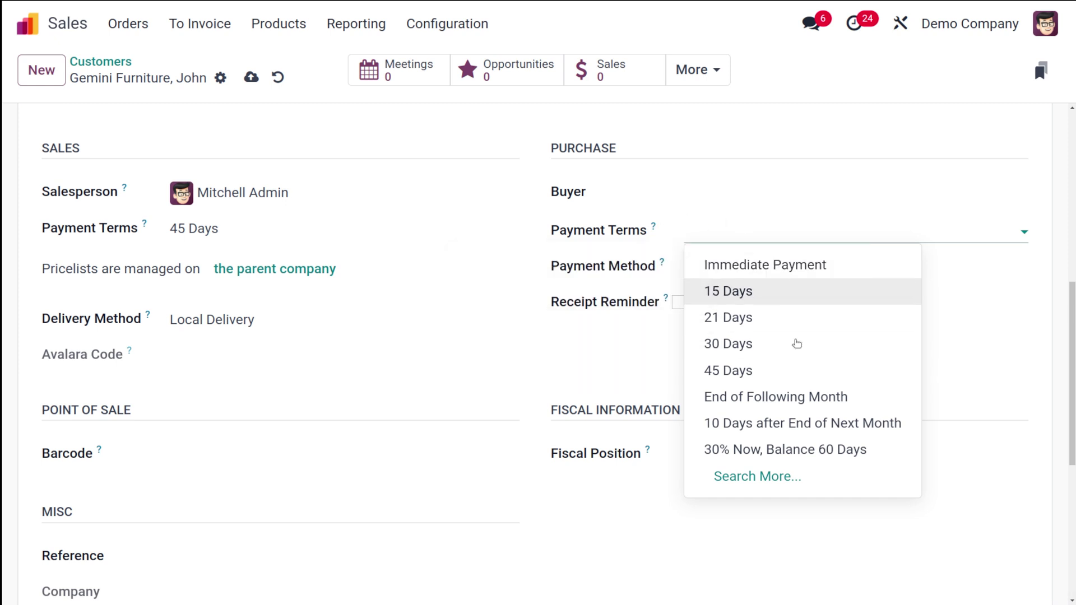
{"action": "left_click", "coordinate": [751, 372]}
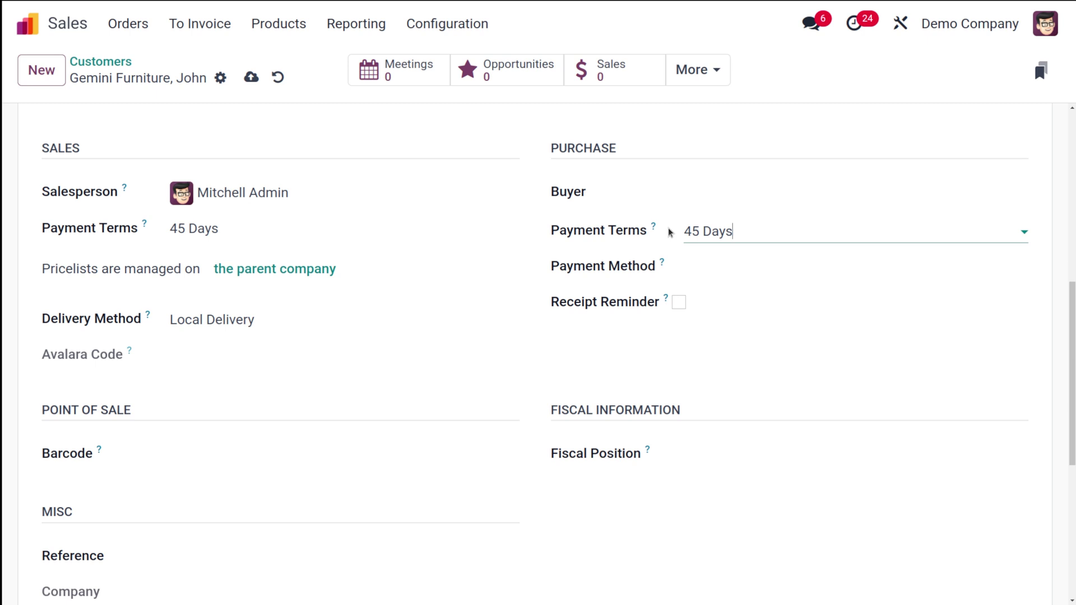
- Check the purchase payment method choices and try switching the Receipt Reminder on and off
{"action": "mouse_move", "coordinate": [662, 265]}
{"action": "left_click", "coordinate": [806, 266]}
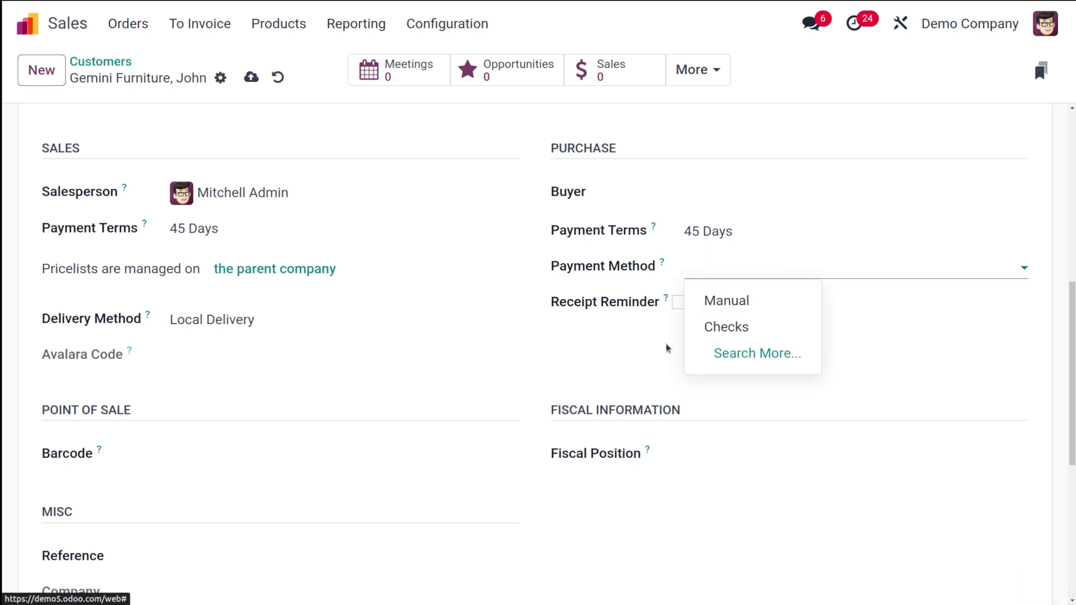
{"action": "left_click", "coordinate": [640, 328]}
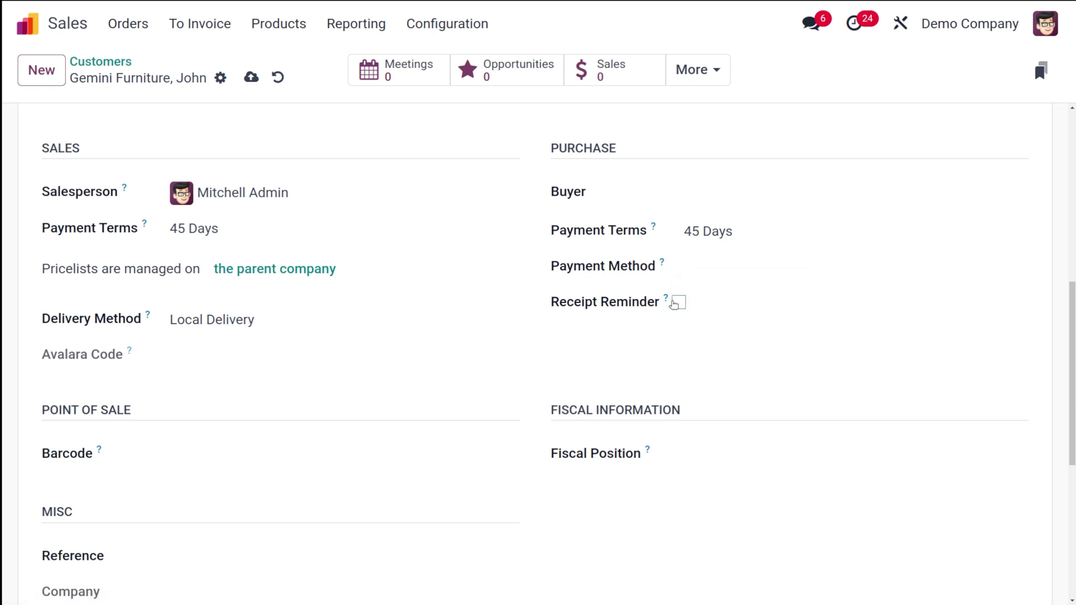
{"action": "mouse_move", "coordinate": [667, 296]}
{"action": "left_click", "coordinate": [678, 302]}
{"action": "left_click", "coordinate": [677, 303]}
- Examine the customer's point of sale, fiscal position and miscellaneous settings, including the SLA policies explanation
{"action": "scroll", "coordinate": [500, 352], "scroll_direction": "down", "scroll_amount": 3}
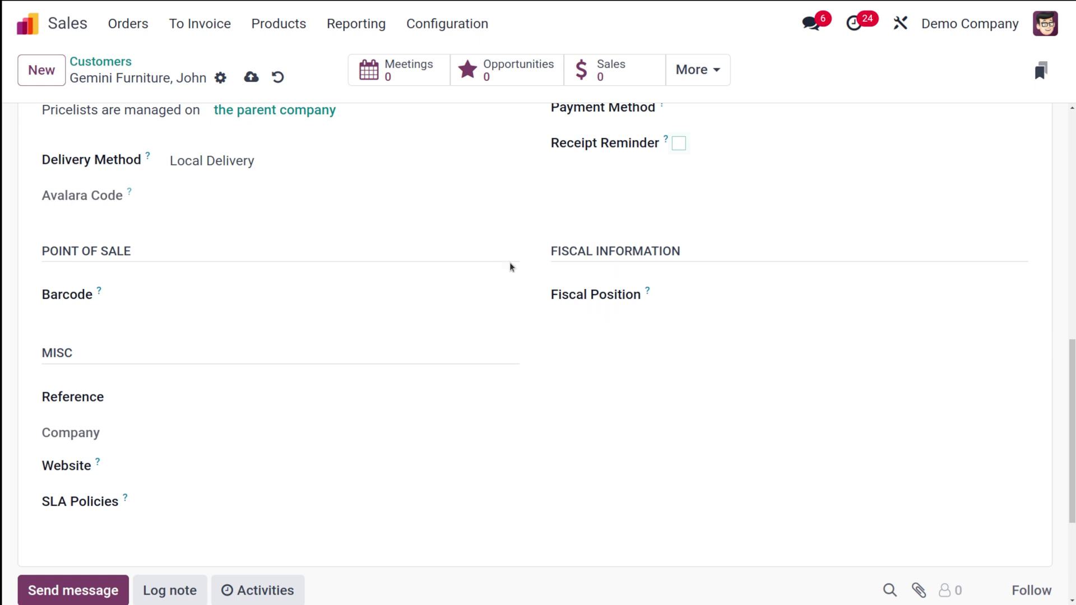
{"action": "mouse_move", "coordinate": [647, 291]}
{"action": "mouse_move", "coordinate": [128, 496]}
{"action": "scroll", "coordinate": [195, 385], "scroll_direction": "up", "scroll_amount": 10}
{"action": "scroll", "coordinate": [197, 386], "scroll_direction": "down", "scroll_amount": 5}
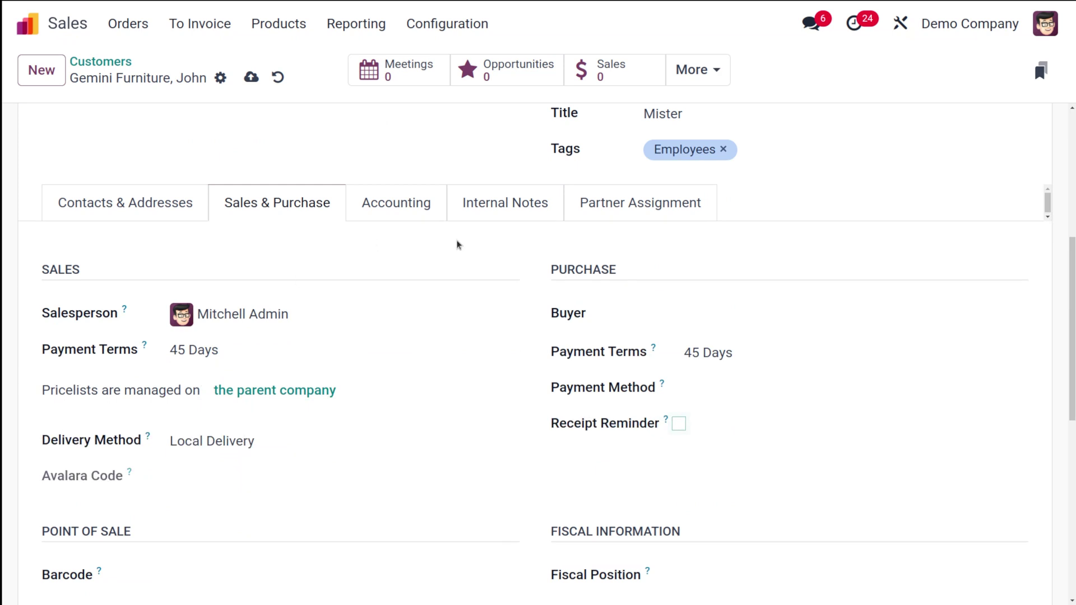
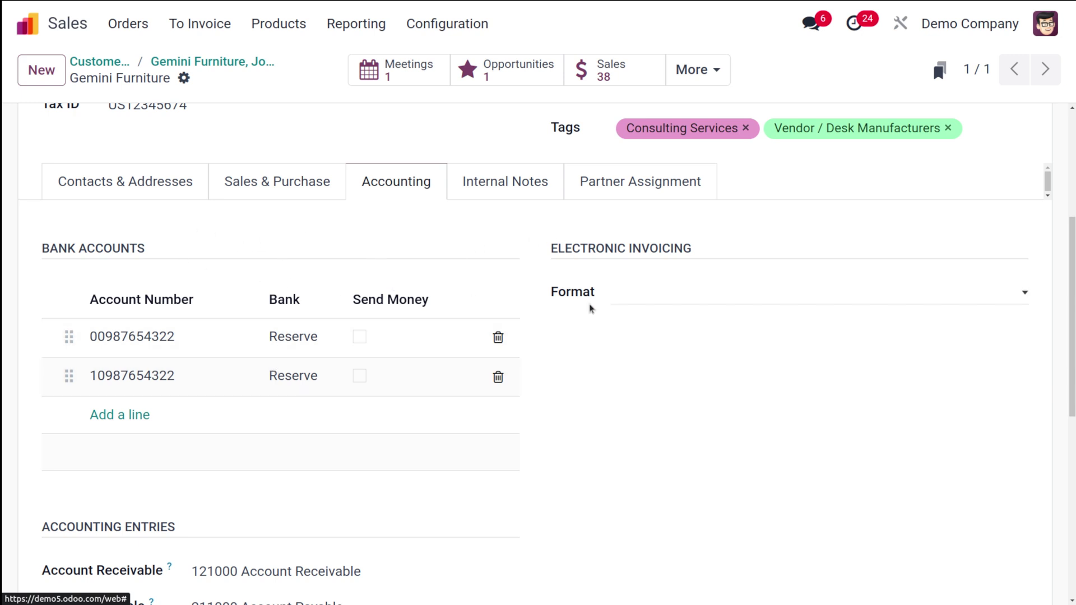
- Examine the bank accounts, electronic invoicing format and accounting entries of the parent company Gemini Furniture
{"action": "scroll", "coordinate": [584, 305], "scroll_direction": "down", "scroll_amount": 3}
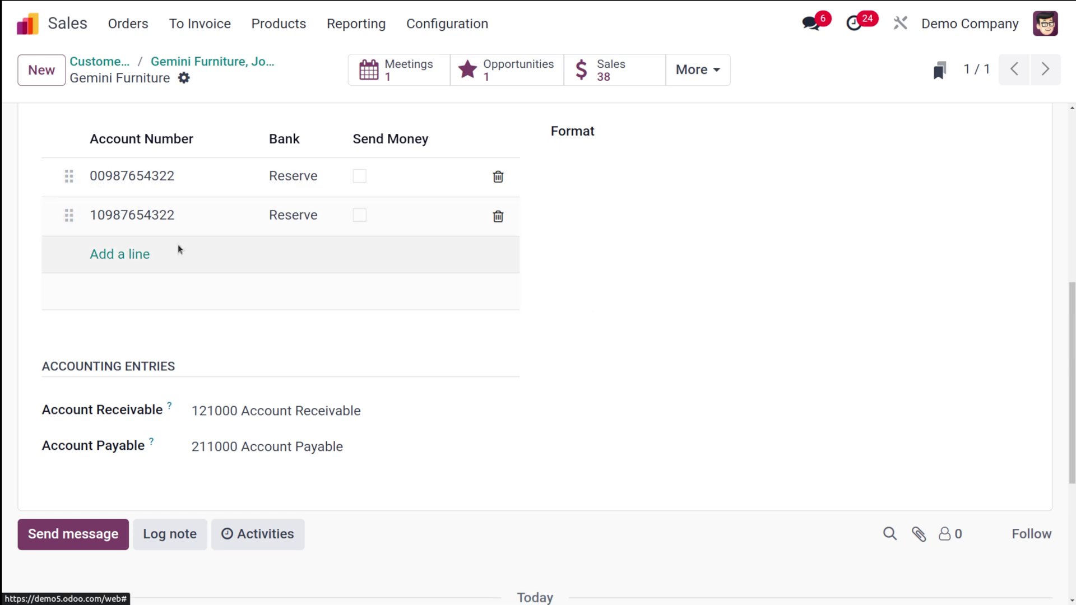
{"action": "scroll", "coordinate": [177, 244], "scroll_direction": "up", "scroll_amount": 3}
{"action": "scroll", "coordinate": [177, 245], "scroll_direction": "down", "scroll_amount": 4}
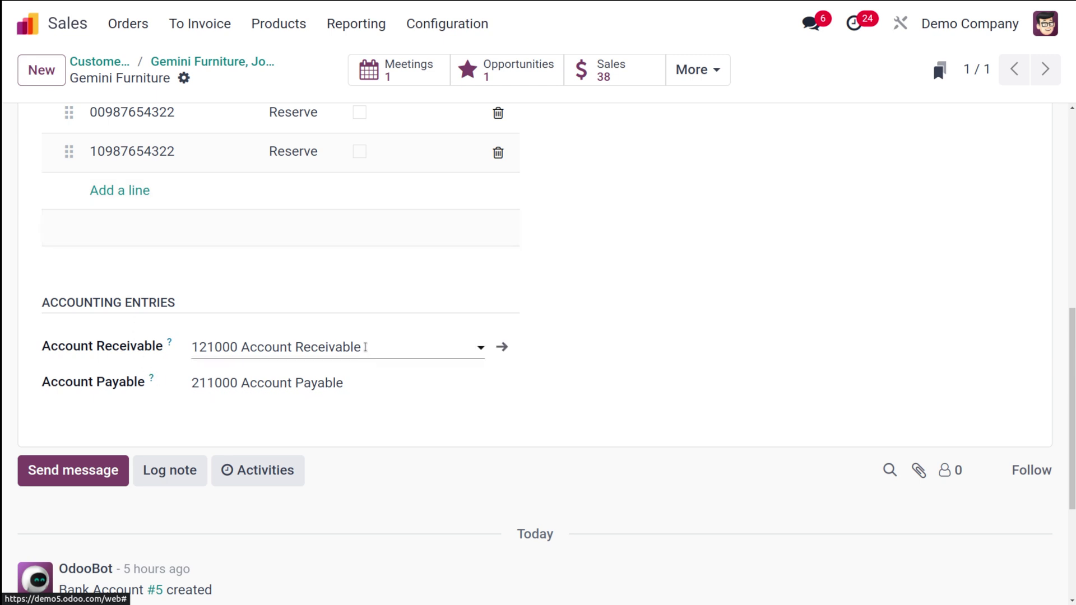
{"action": "scroll", "coordinate": [348, 326], "scroll_direction": "up", "scroll_amount": 9}
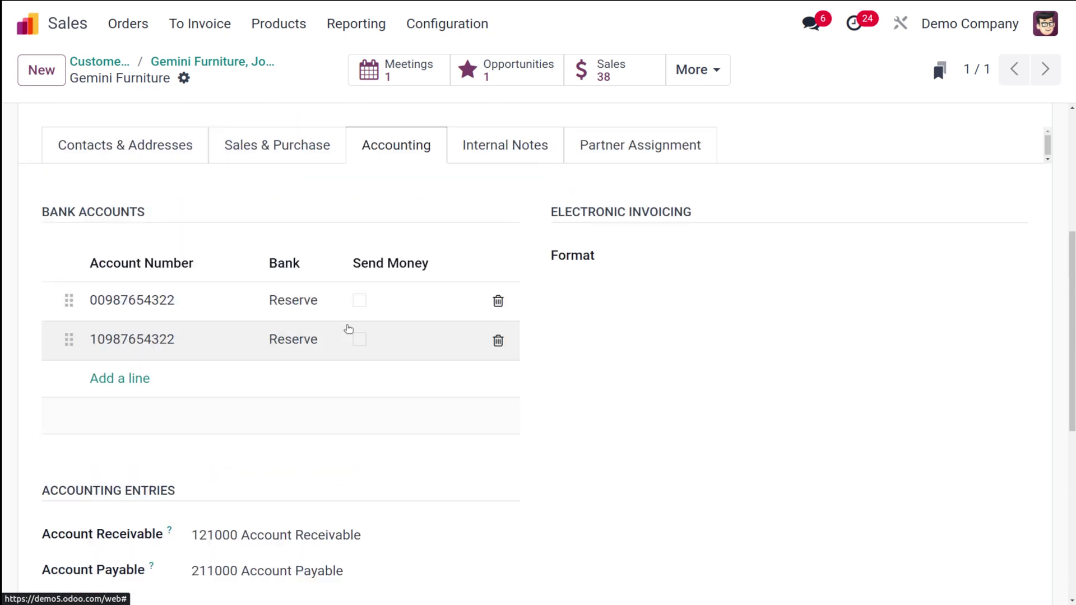
- Return to the customer list, open the customer's Other Address record, and review its details and accounting settings
{"action": "left_click", "coordinate": [111, 62]}
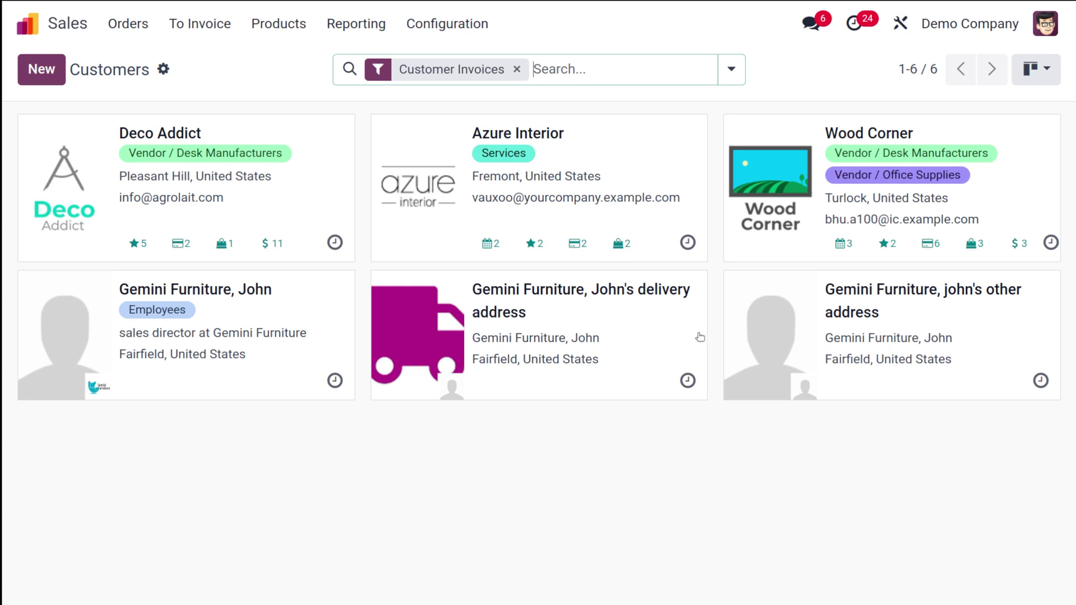
{"action": "left_click", "coordinate": [751, 331]}
{"action": "scroll", "coordinate": [749, 330], "scroll_direction": "down", "scroll_amount": 2}
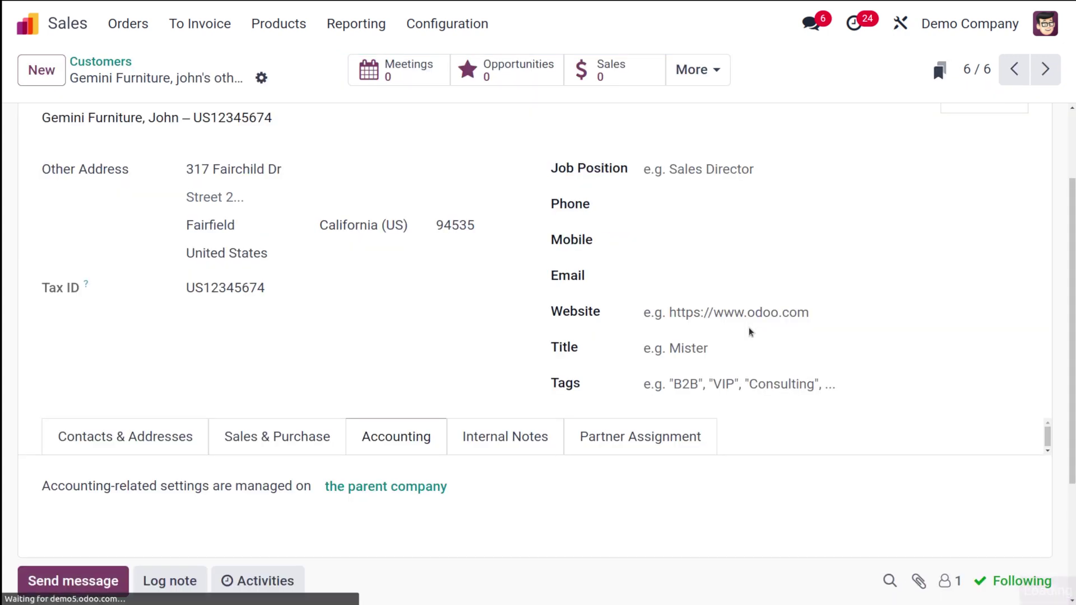
{"action": "scroll", "coordinate": [423, 351], "scroll_direction": "down", "scroll_amount": 3}
{"action": "scroll", "coordinate": [423, 351], "scroll_direction": "up", "scroll_amount": 5}
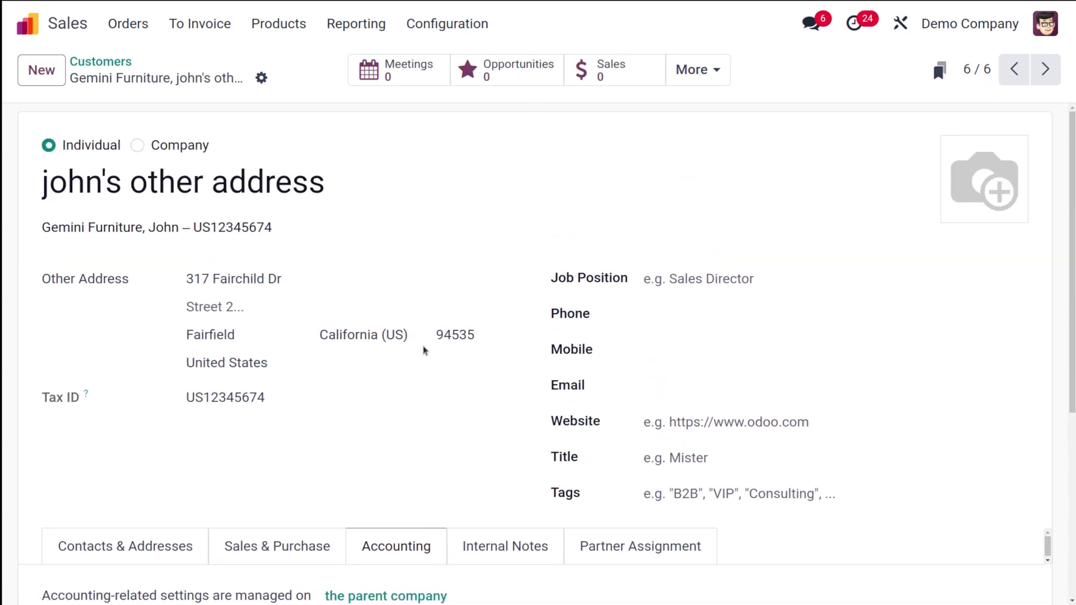
{"action": "scroll", "coordinate": [423, 351], "scroll_direction": "down", "scroll_amount": 4}
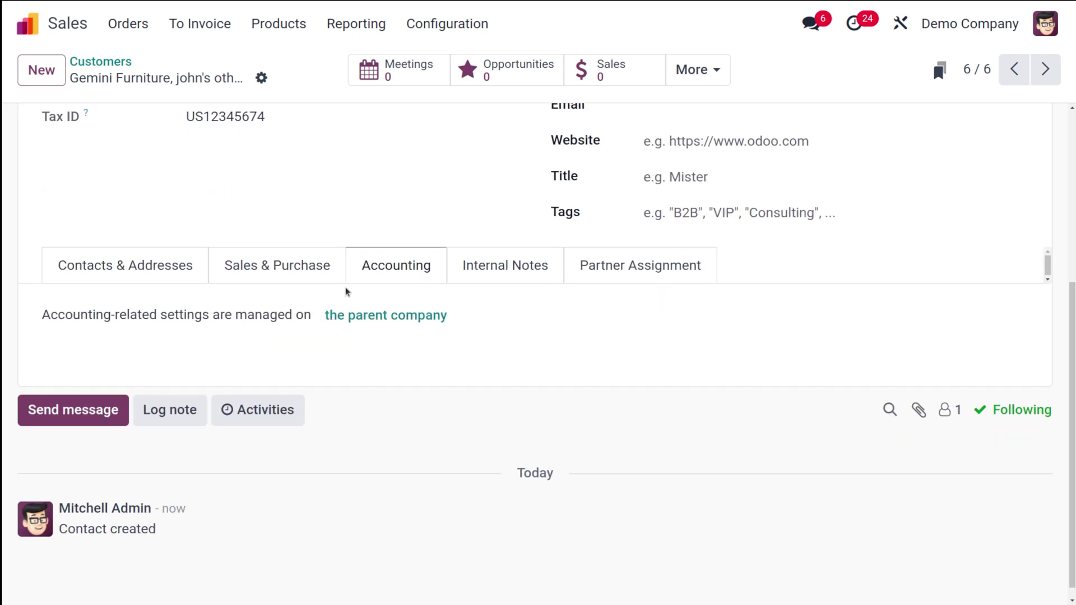
- Clear the Customer Invoices filter from the customer list, search by the customer's first name, and open the individual's main record under Gemini Furniture
{"action": "left_click", "coordinate": [161, 279]}
{"action": "scroll", "coordinate": [414, 279], "scroll_direction": "up", "scroll_amount": 5}
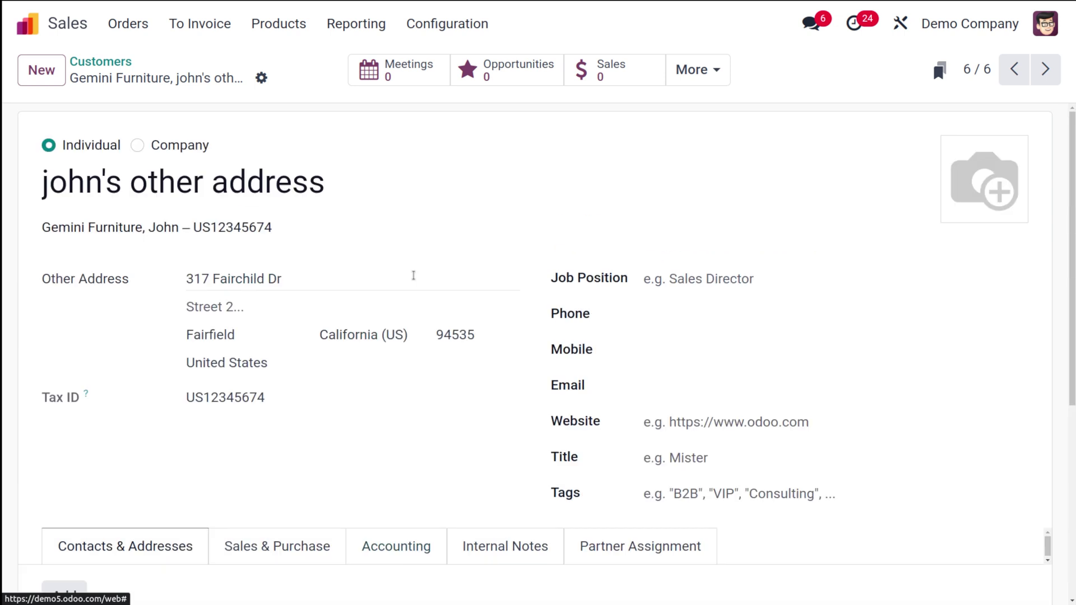
{"action": "left_click", "coordinate": [111, 63]}
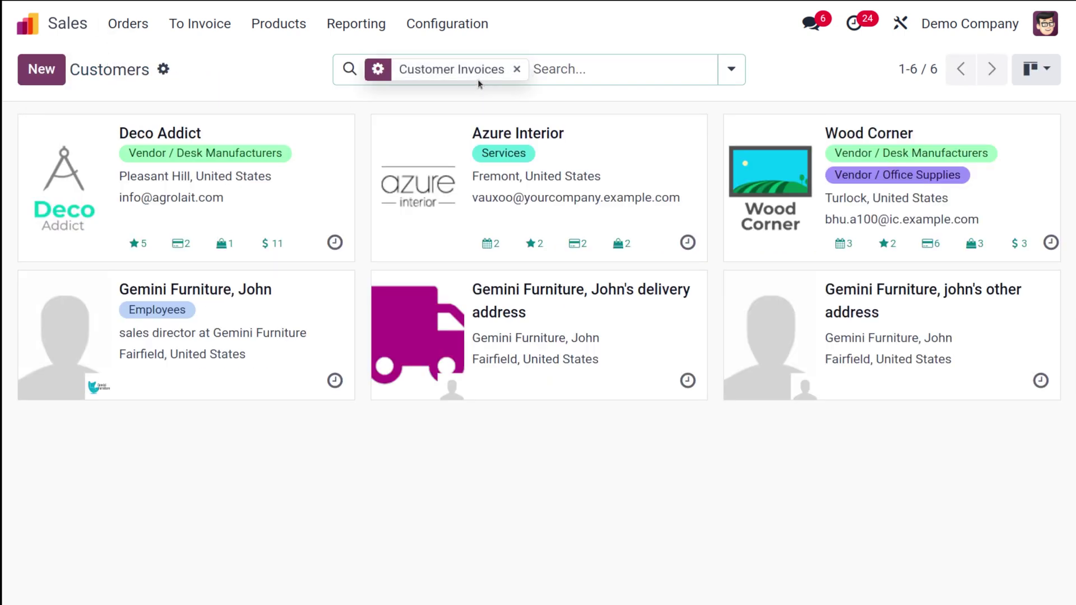
{"action": "left_click", "coordinate": [515, 69]}
{"action": "type", "text": "john"}
{"action": "key", "text": "Return"}
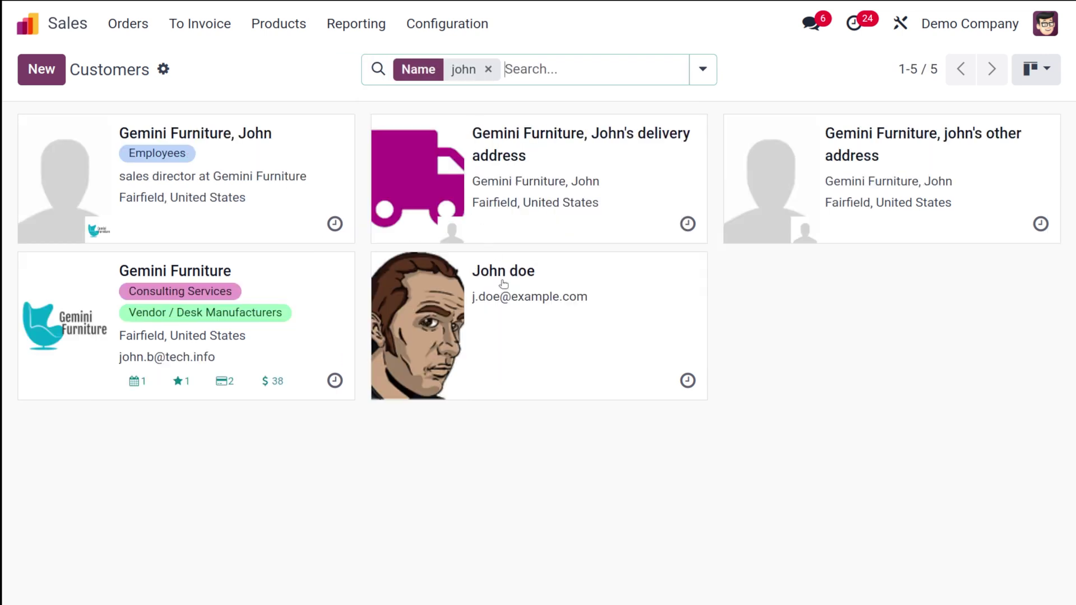
{"action": "left_click", "coordinate": [334, 150]}
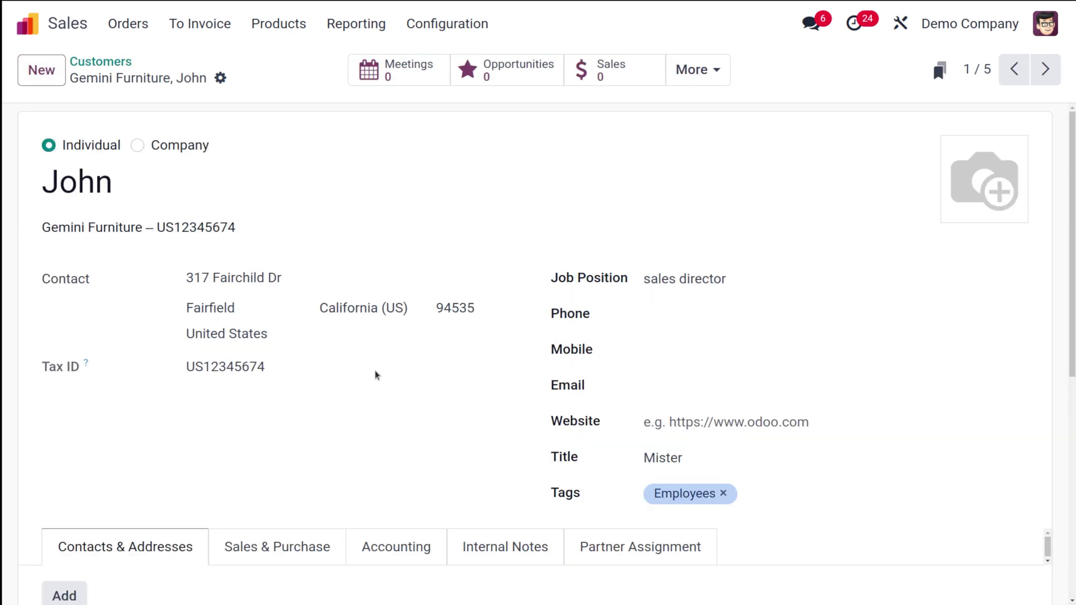
- Review the accounting settings and internal notes on the individual customer's record
{"action": "scroll", "coordinate": [375, 372], "scroll_direction": "down", "scroll_amount": 4}
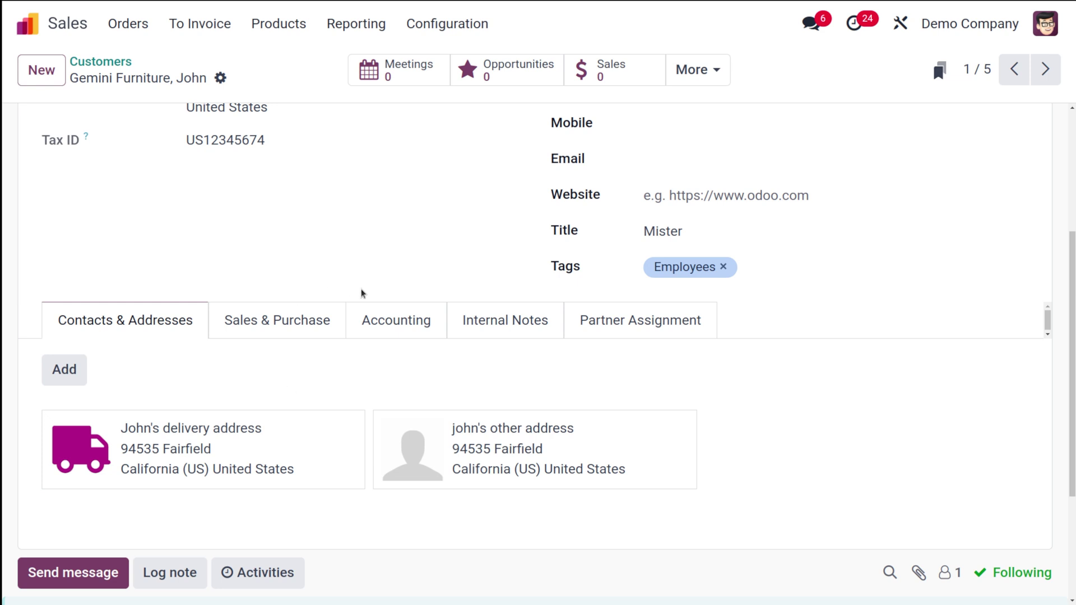
{"action": "left_click", "coordinate": [370, 318]}
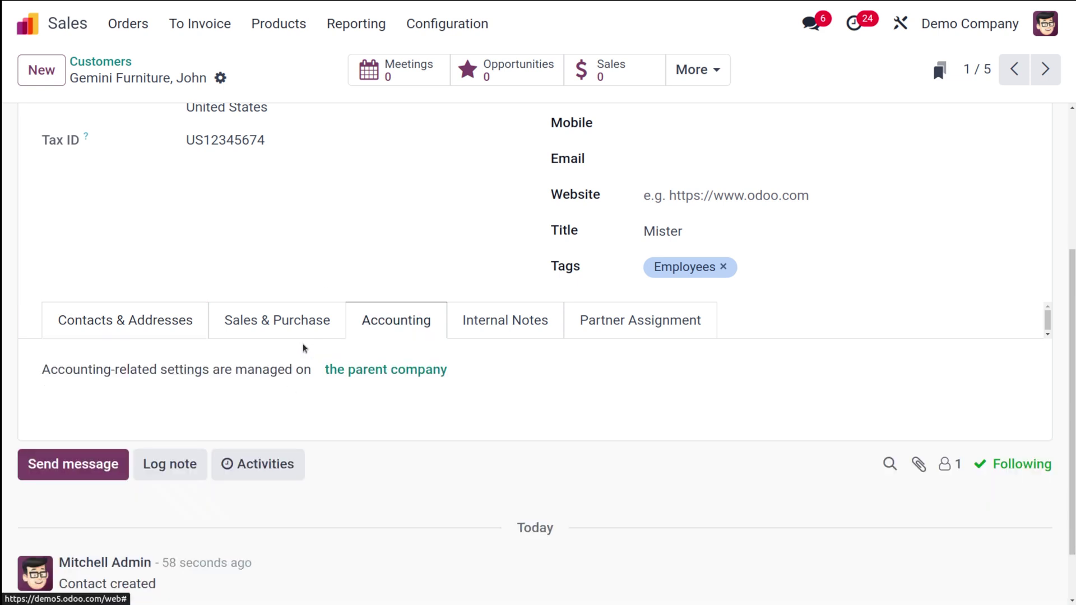
{"action": "left_click", "coordinate": [528, 336]}
{"action": "scroll", "coordinate": [445, 554], "scroll_direction": "down", "scroll_amount": 4}
{"action": "scroll", "coordinate": [444, 553], "scroll_direction": "up", "scroll_amount": 6}
{"action": "scroll", "coordinate": [445, 551], "scroll_direction": "down", "scroll_amount": 3}
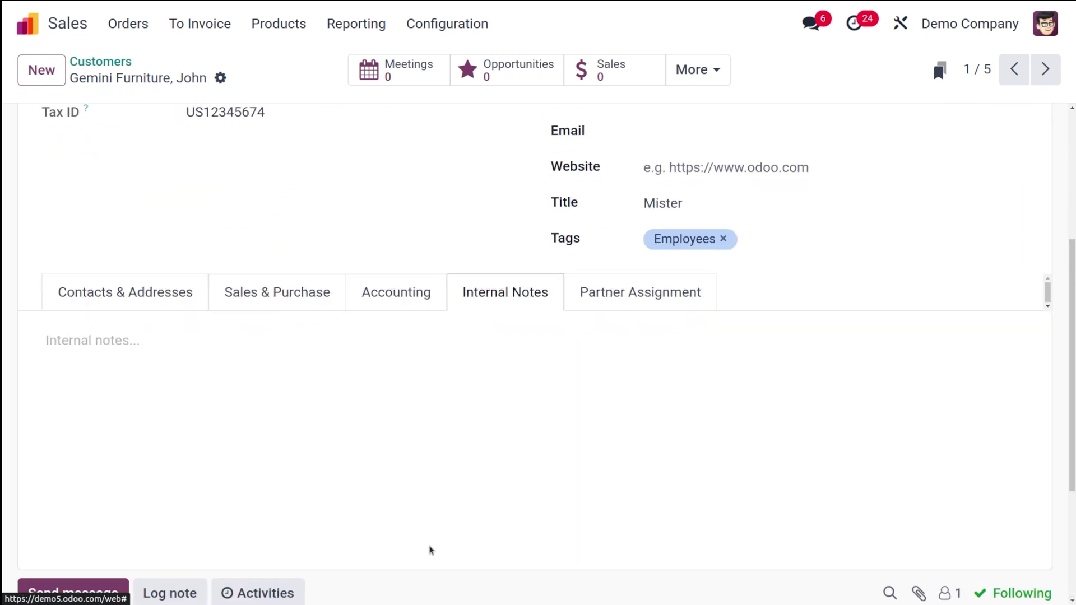
- Check the customer's partner assignment geolocation and show the additional related-record links, such as subscriptions, purchases and invoices
{"action": "left_click", "coordinate": [620, 308]}
{"action": "scroll", "coordinate": [622, 308], "scroll_direction": "down", "scroll_amount": 1}
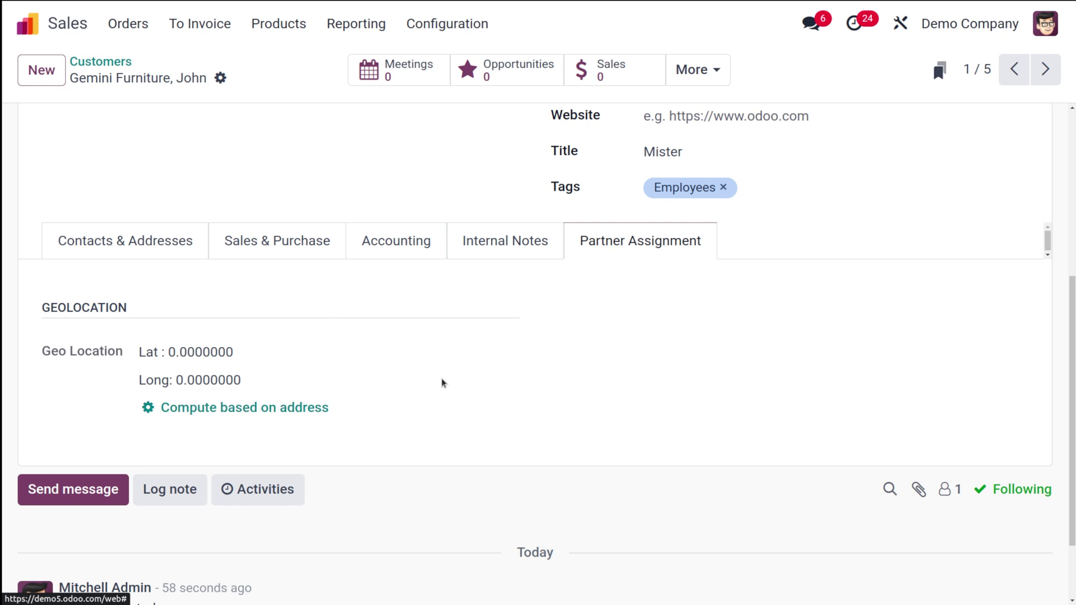
{"action": "scroll", "coordinate": [442, 383], "scroll_direction": "up", "scroll_amount": 5}
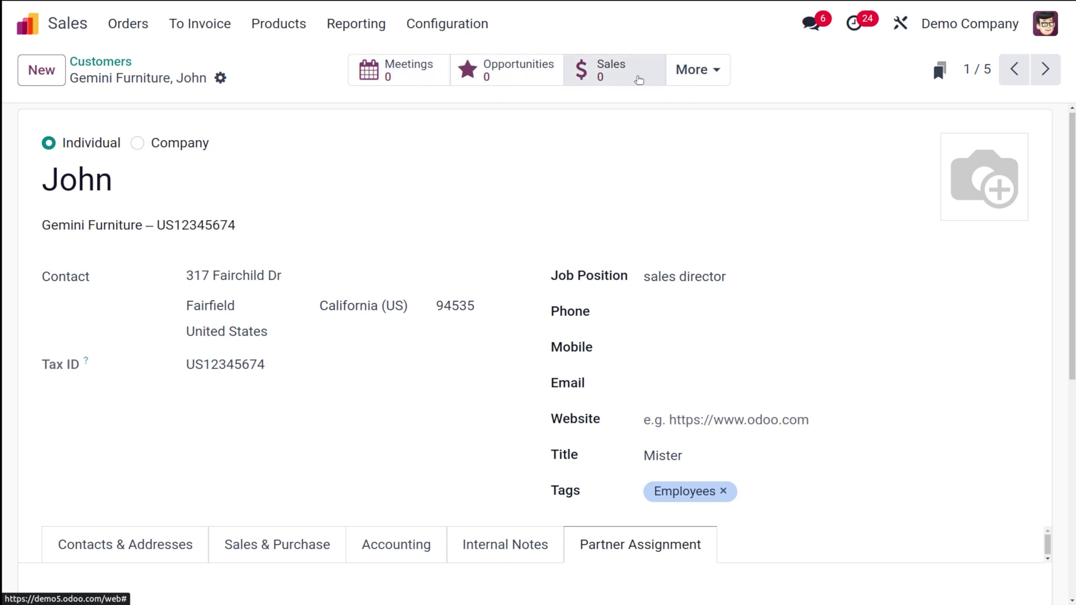
{"action": "left_click", "coordinate": [696, 72]}
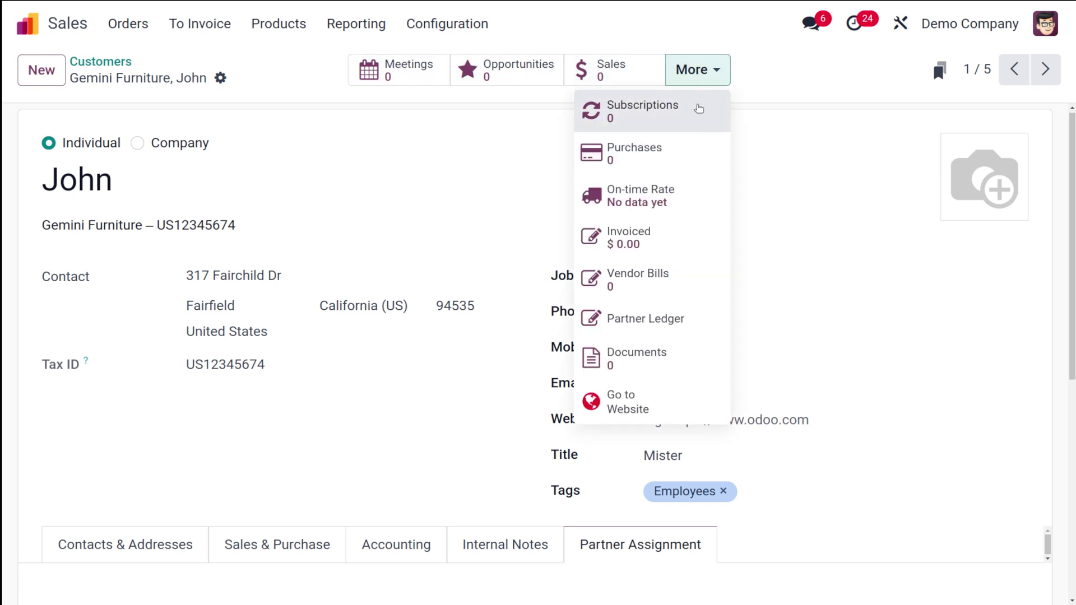